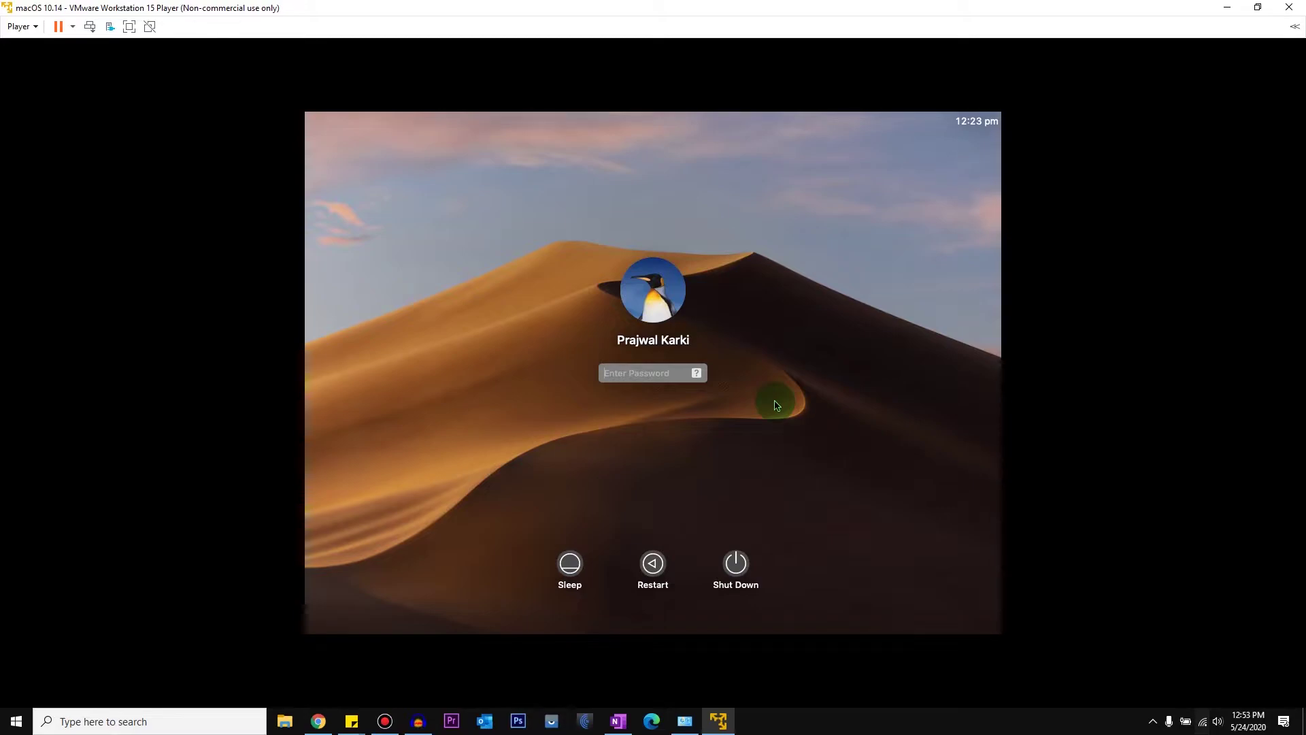
Exit the player and confirm powering off the macOS virtual machine.
{"action": "left_click", "coordinate": [28, 26]}
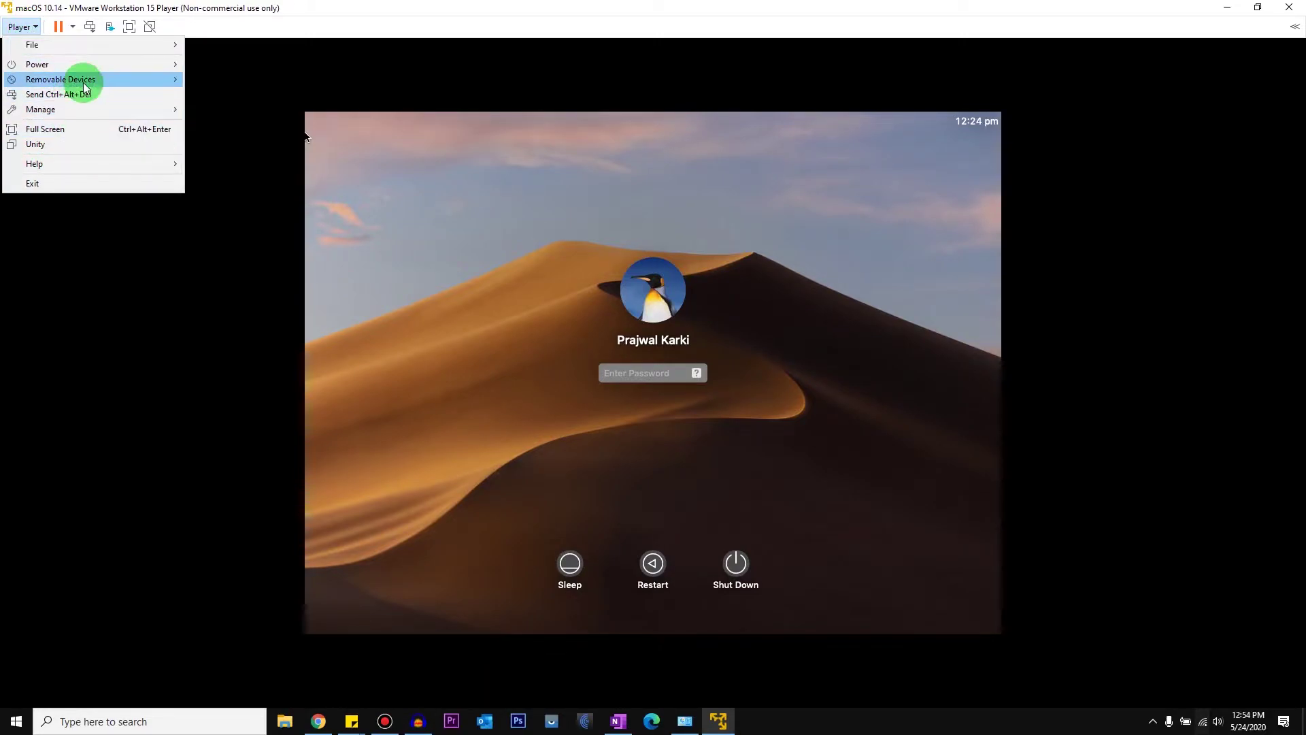
{"action": "mouse_move", "coordinate": [72, 108]}
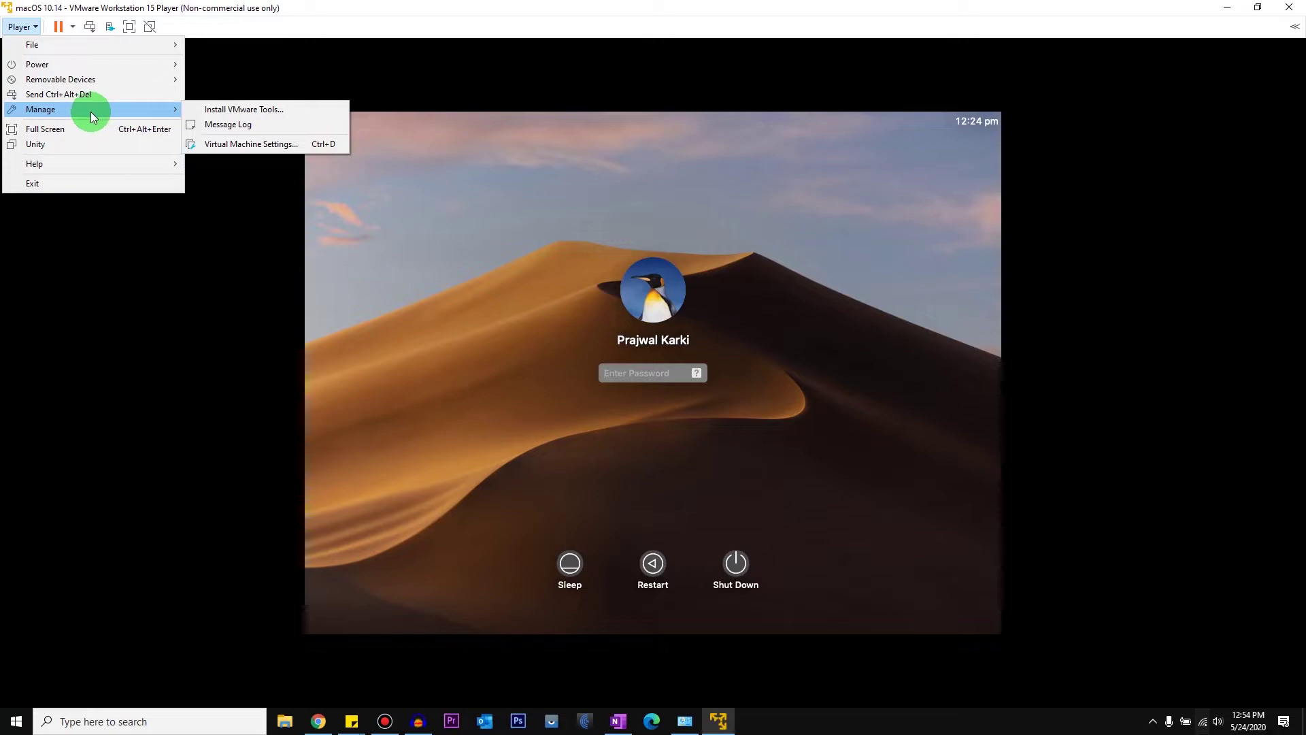
{"action": "mouse_move", "coordinate": [173, 64]}
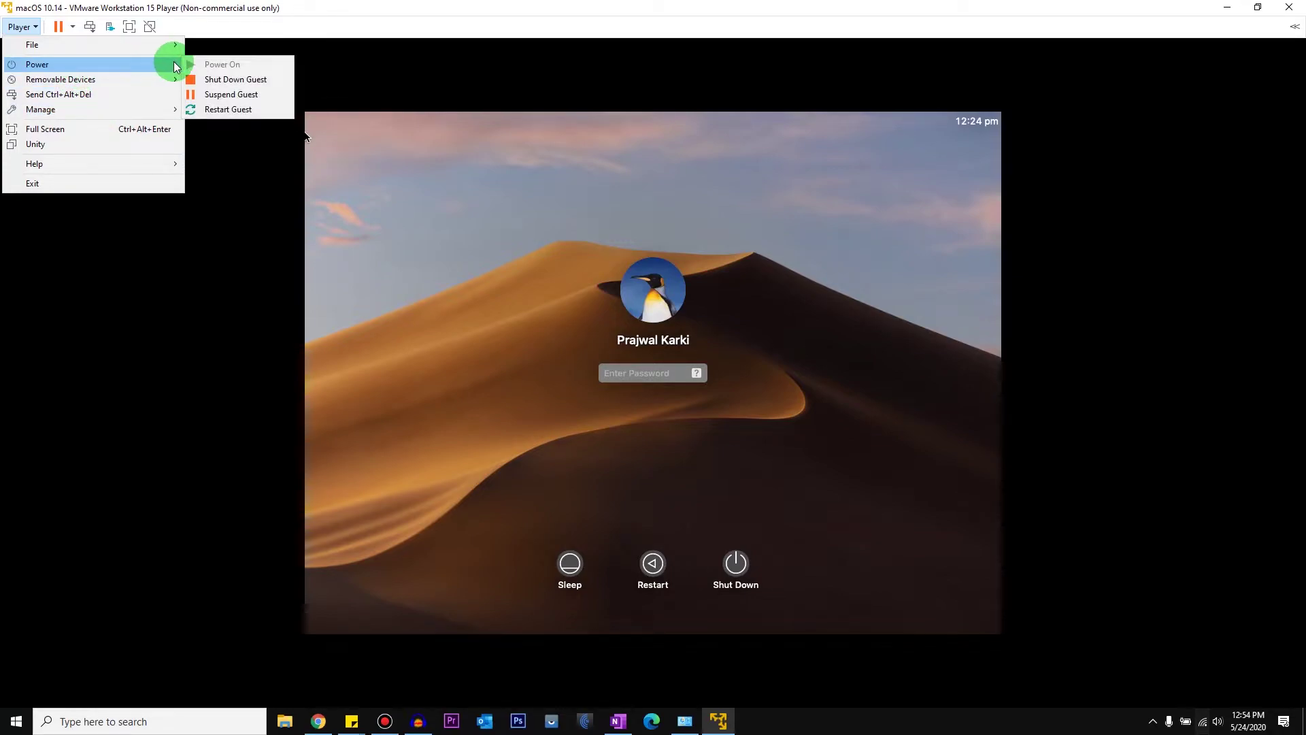
{"action": "left_click", "coordinate": [233, 80]}
{"action": "left_click", "coordinate": [683, 389]}
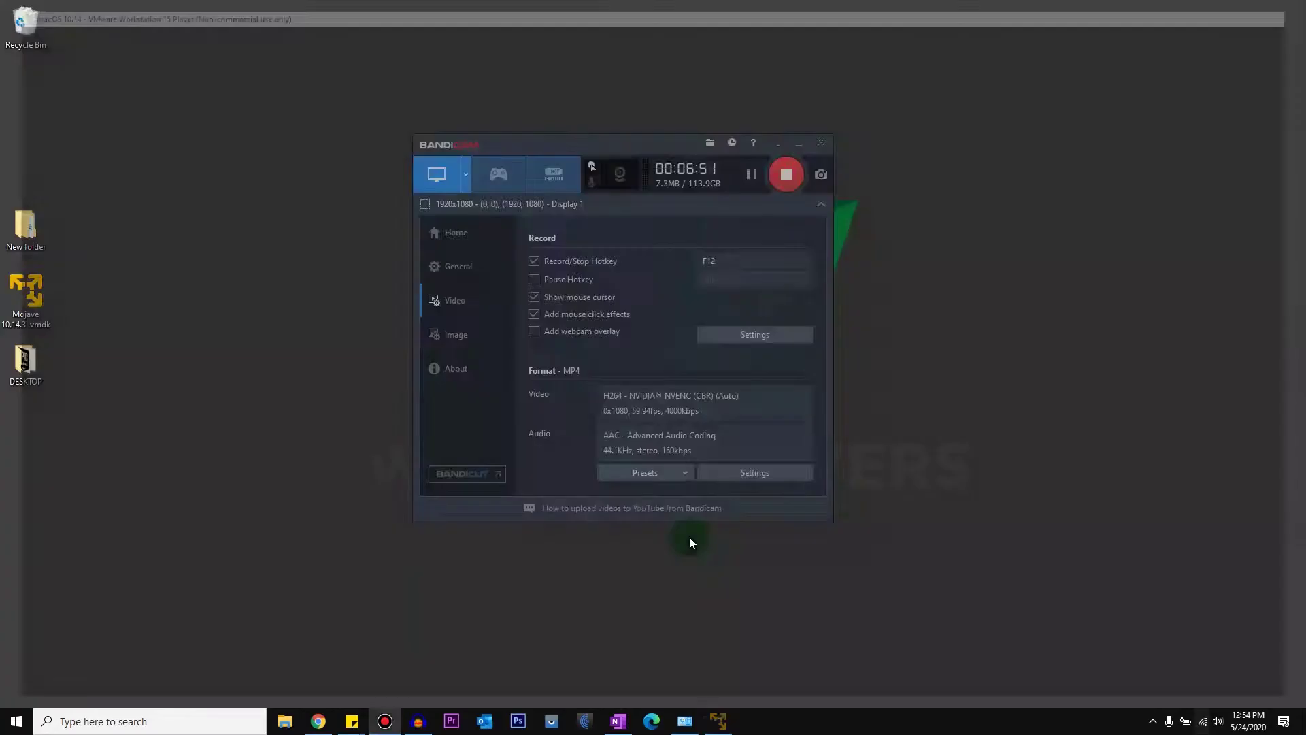
Relaunch VMware Workstation 15 Player from the Windows Start search using 'vmwa'.
{"action": "key", "text": "super"}
{"action": "type", "text": "vmwa"}
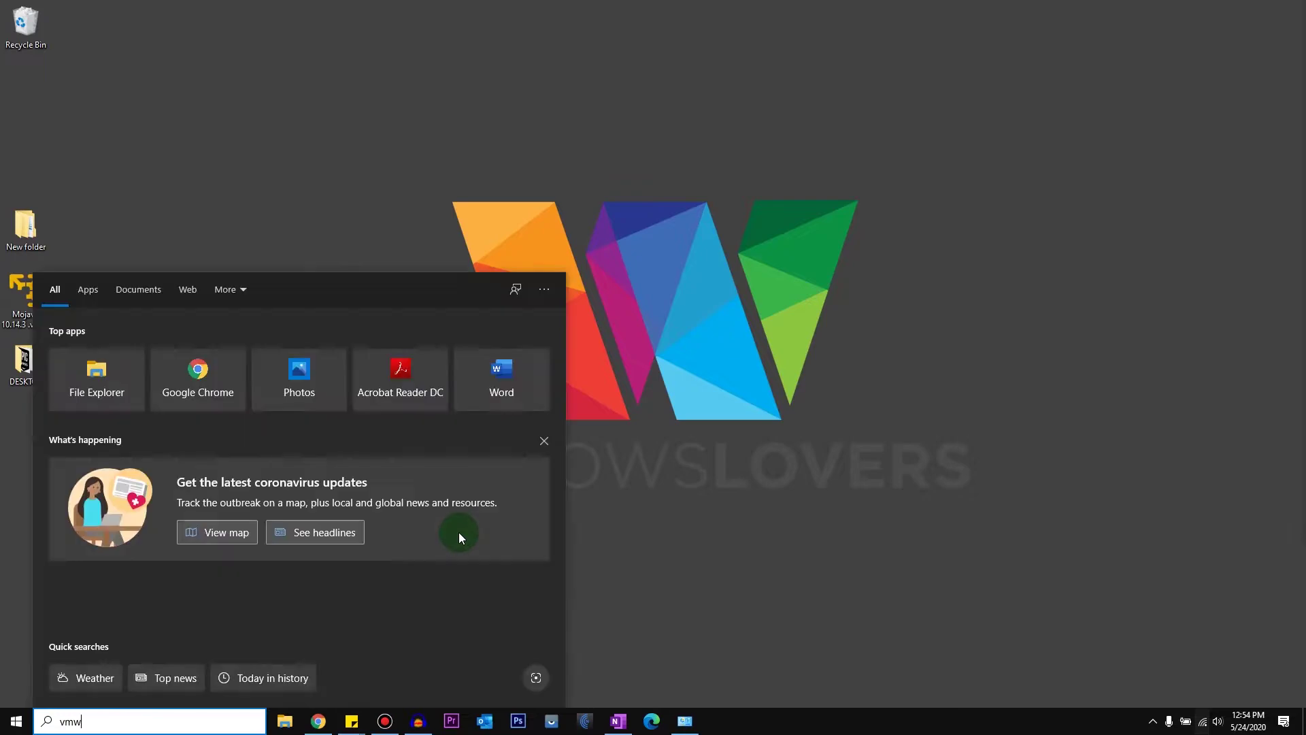
{"action": "left_click", "coordinate": [145, 361]}
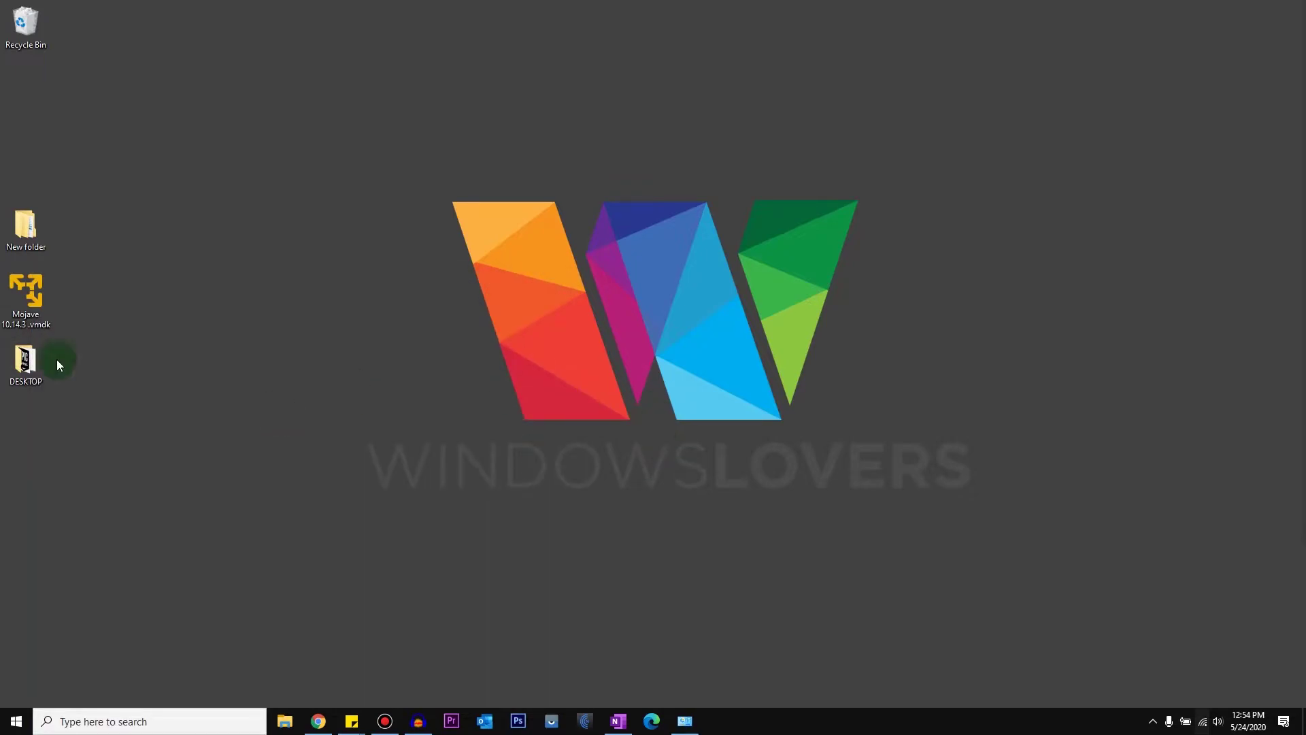
Browse File Explorer to New folder > unlocker302 > tools > darwin and select darwin.iso.
{"action": "double_click", "coordinate": [26, 231]}
{"action": "left_click", "coordinate": [483, 264]}
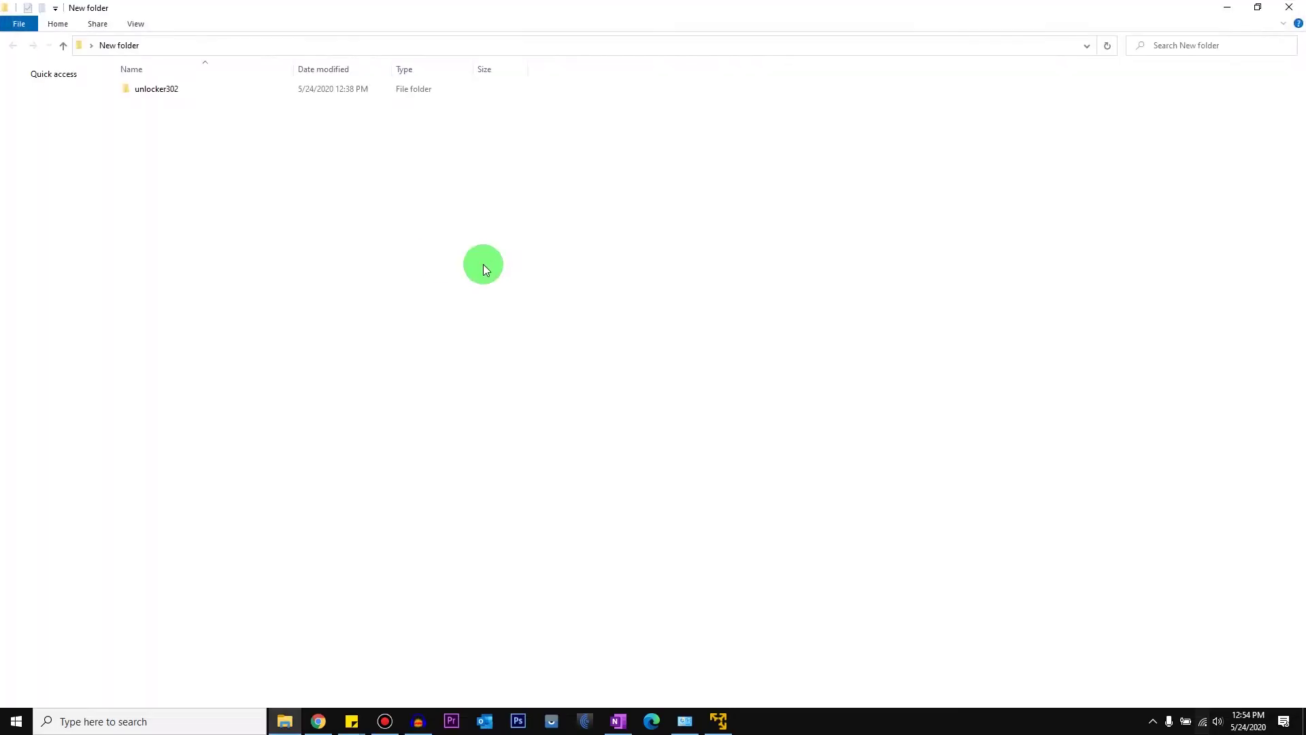
{"action": "double_click", "coordinate": [175, 95]}
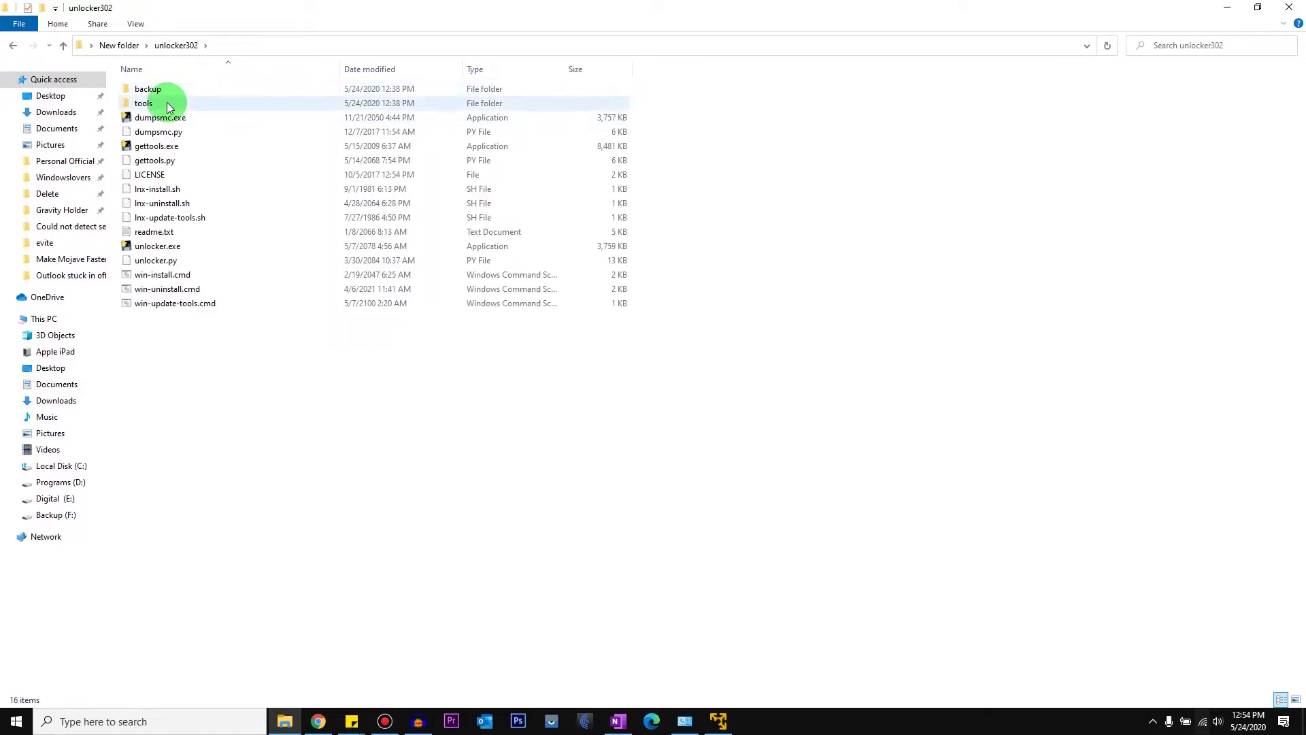
{"action": "double_click", "coordinate": [170, 101]}
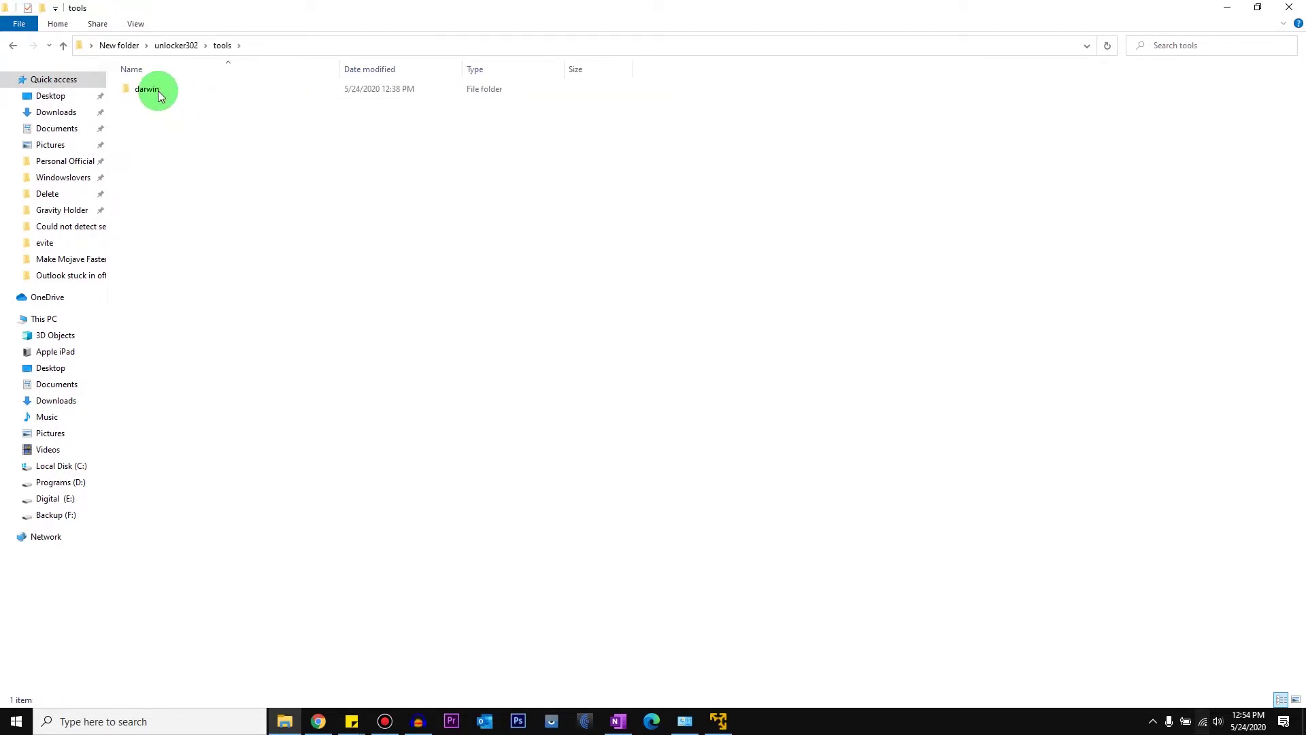
{"action": "double_click", "coordinate": [158, 91]}
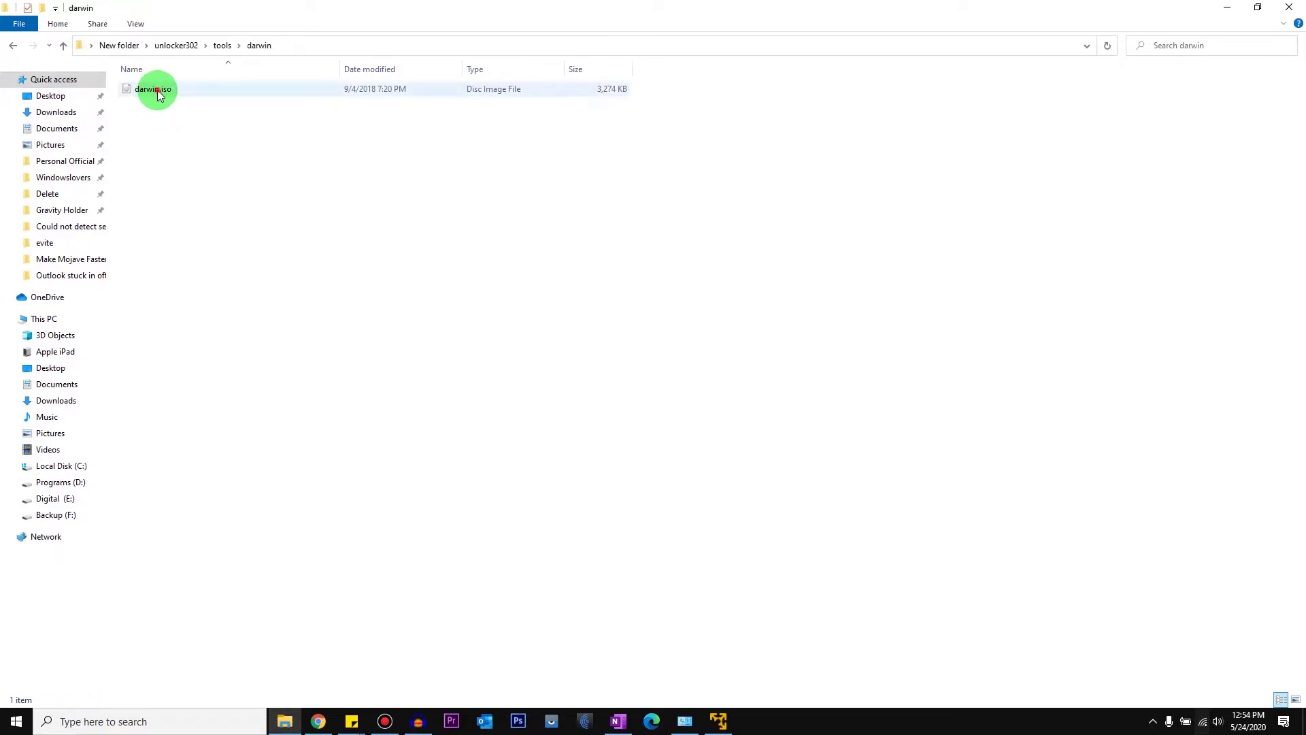
{"action": "left_click", "coordinate": [158, 94]}
{"action": "left_click", "coordinate": [186, 109]}
{"action": "left_click", "coordinate": [170, 90]}
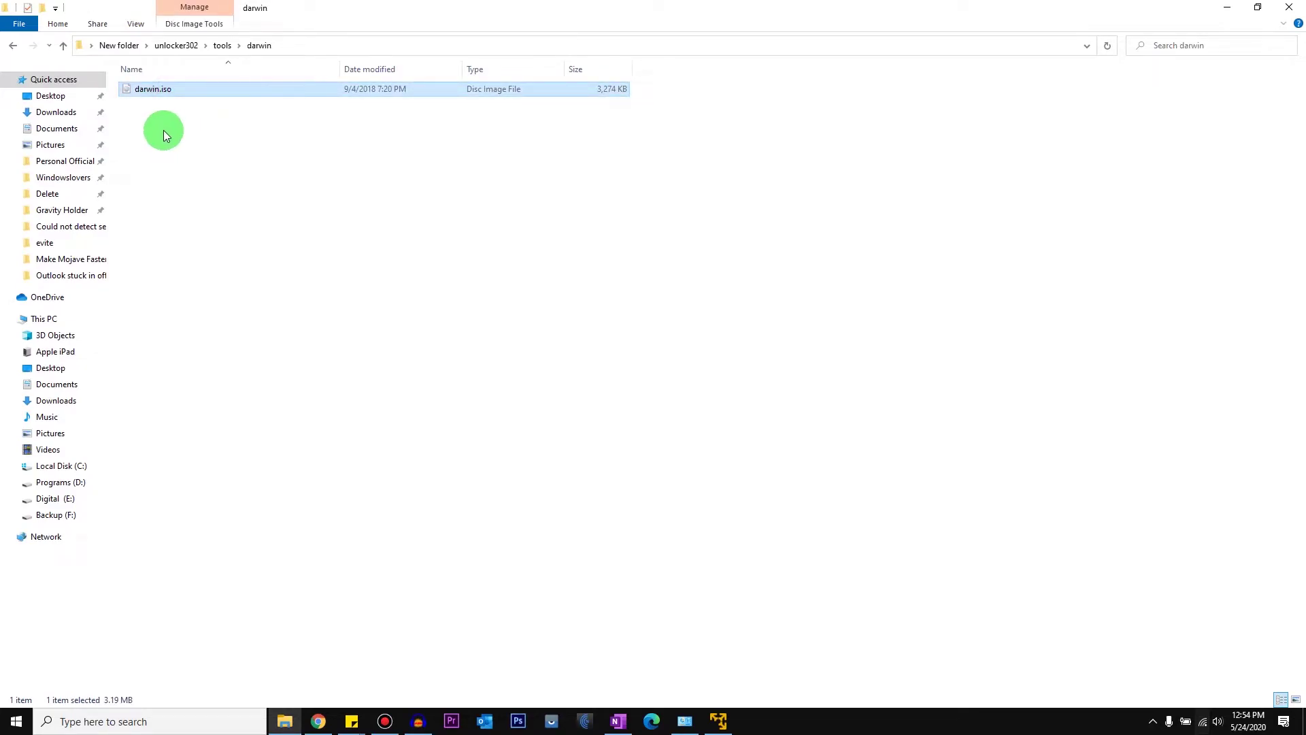
Bring the Player window forward and open the macOS 10.14 virtual machine's settings.
{"action": "double_click", "coordinate": [377, 10]}
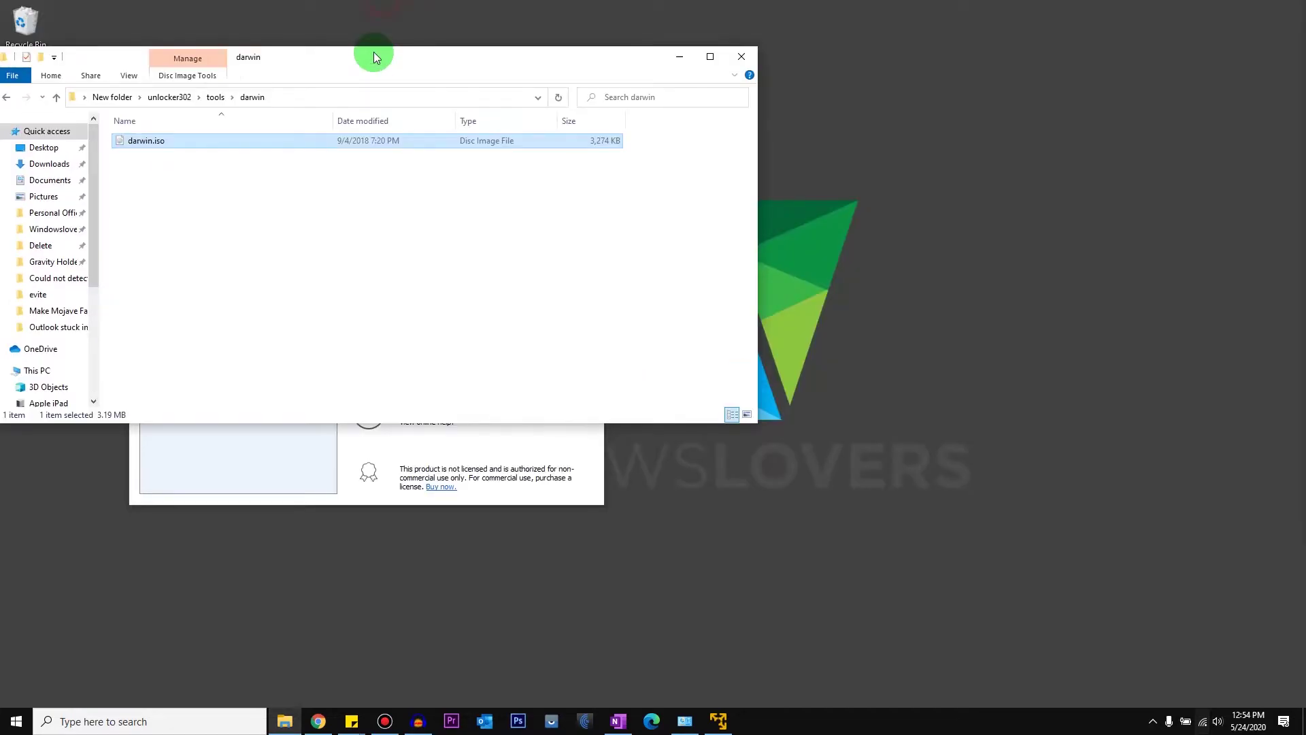
{"action": "left_click", "coordinate": [528, 143]}
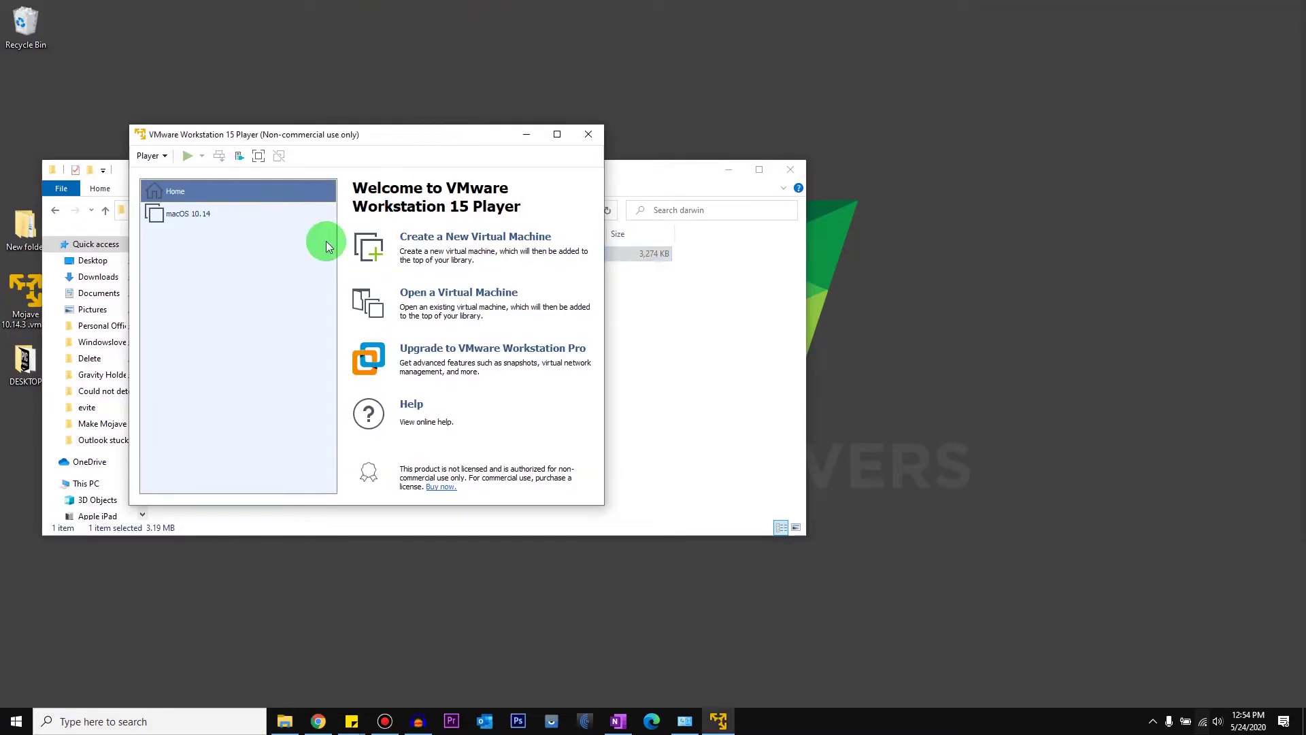
{"action": "left_click", "coordinate": [198, 224]}
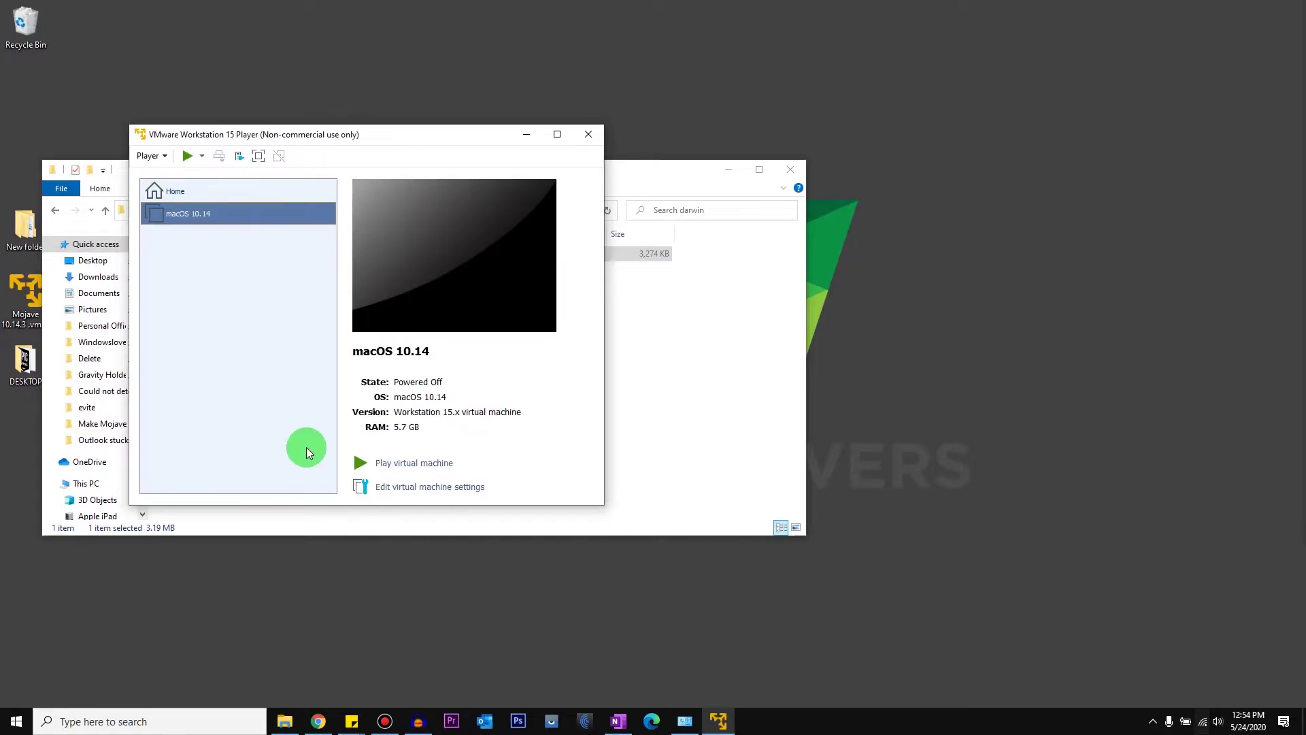
{"action": "left_click", "coordinate": [431, 487]}
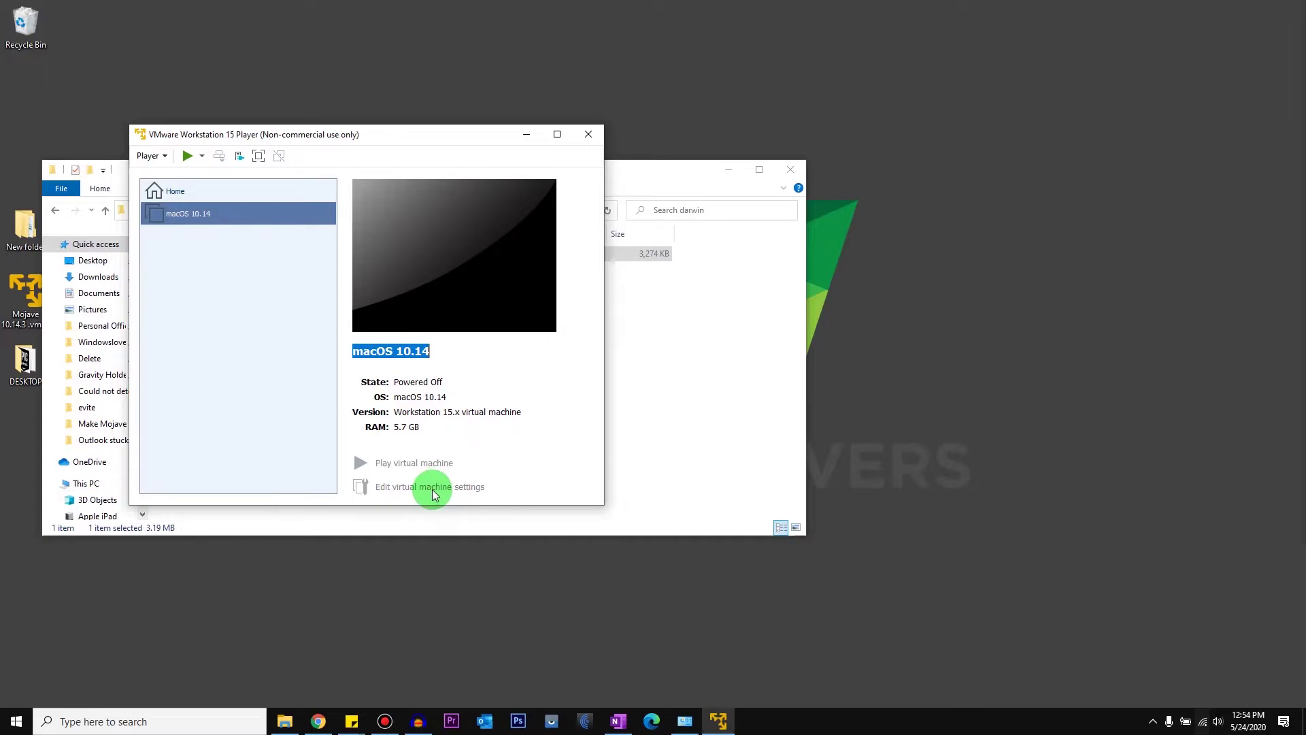
Set the CD/DVD (SATA) drive to ISO image darwin.iso from Desktop\New folder\unlocker302\tools\darwin.
{"action": "left_click", "coordinate": [184, 185]}
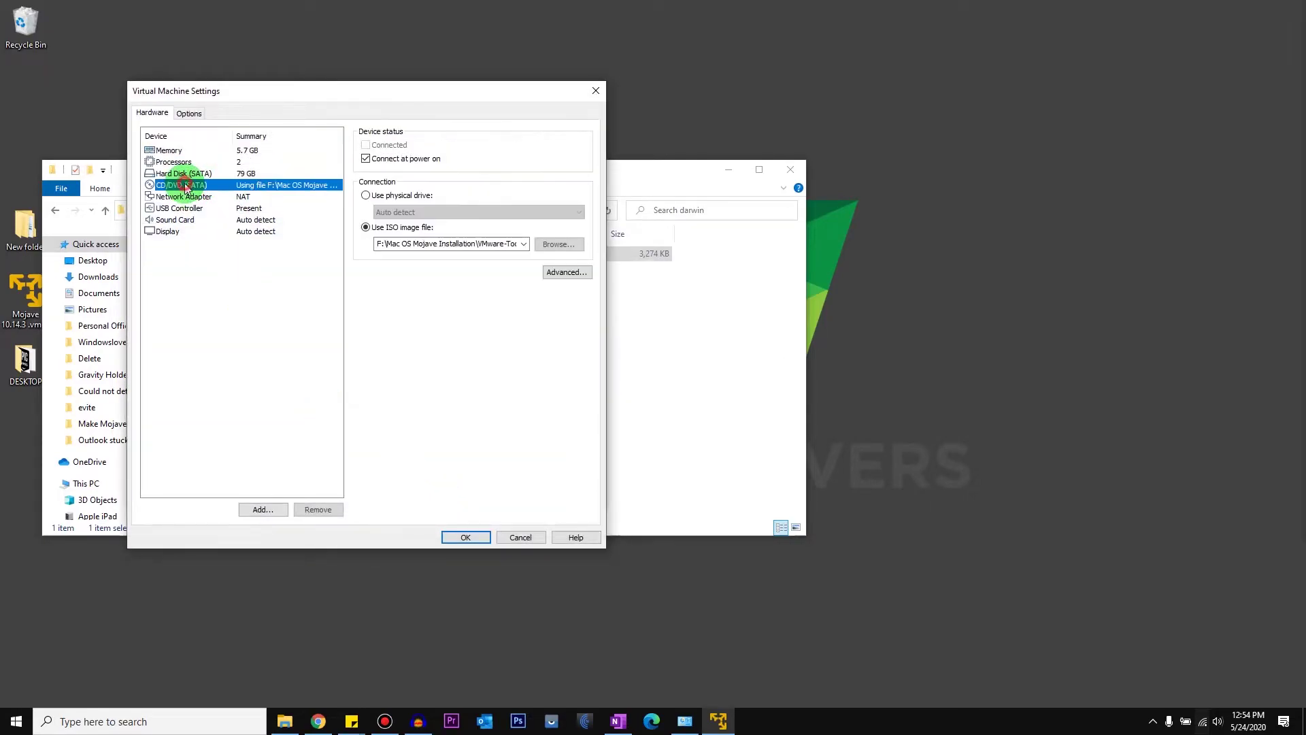
{"action": "left_click", "coordinate": [390, 197]}
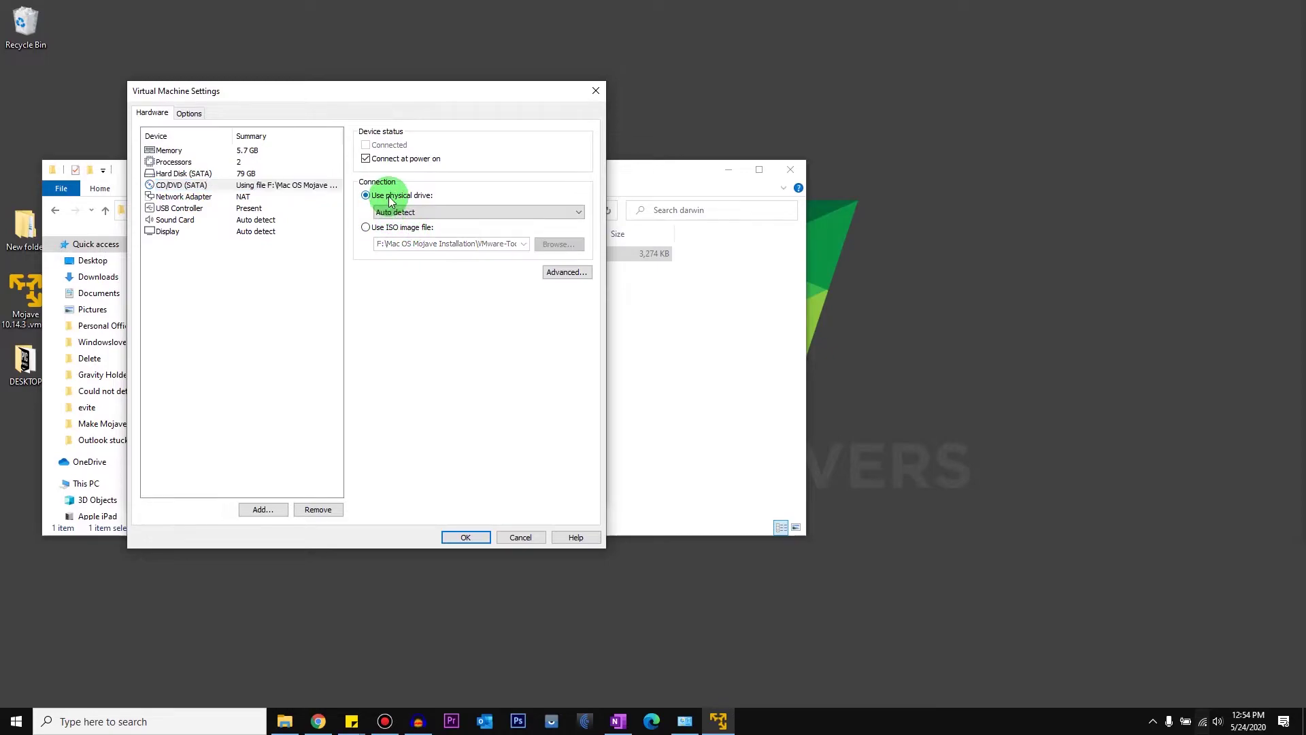
{"action": "left_click", "coordinate": [381, 232]}
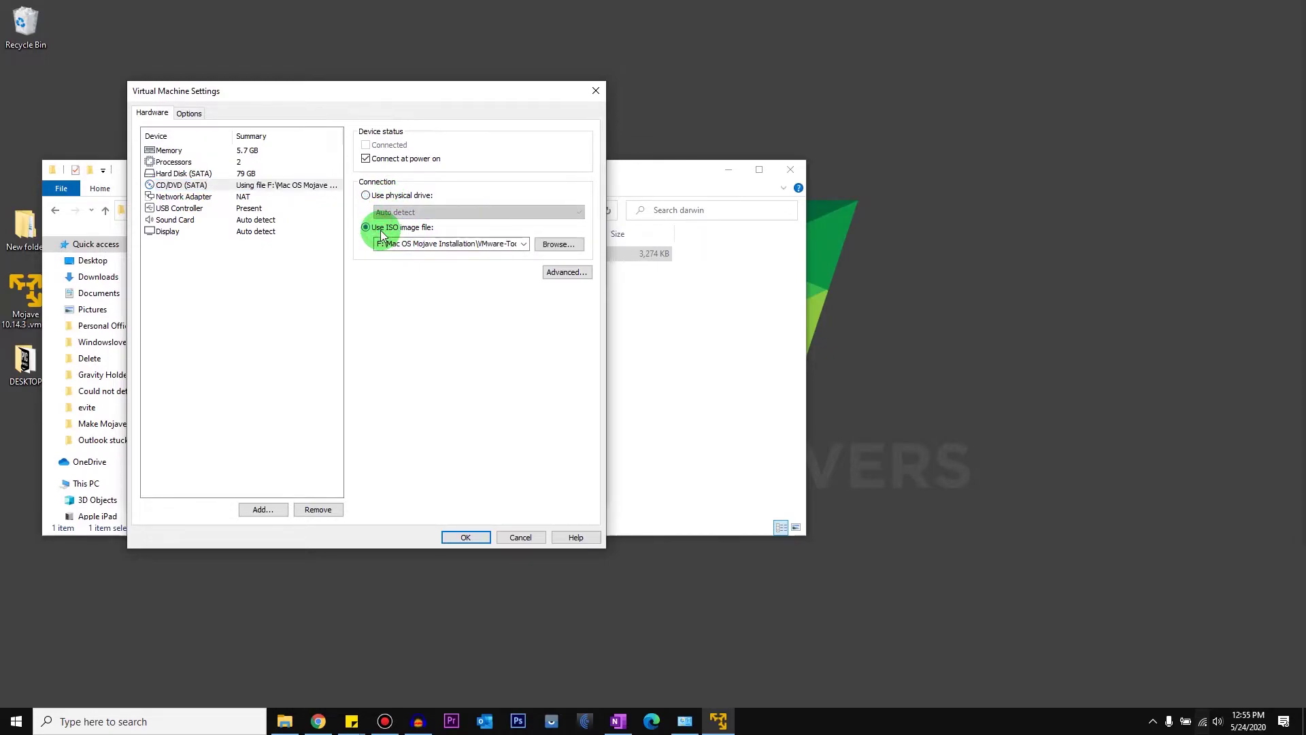
{"action": "left_click", "coordinate": [578, 245]}
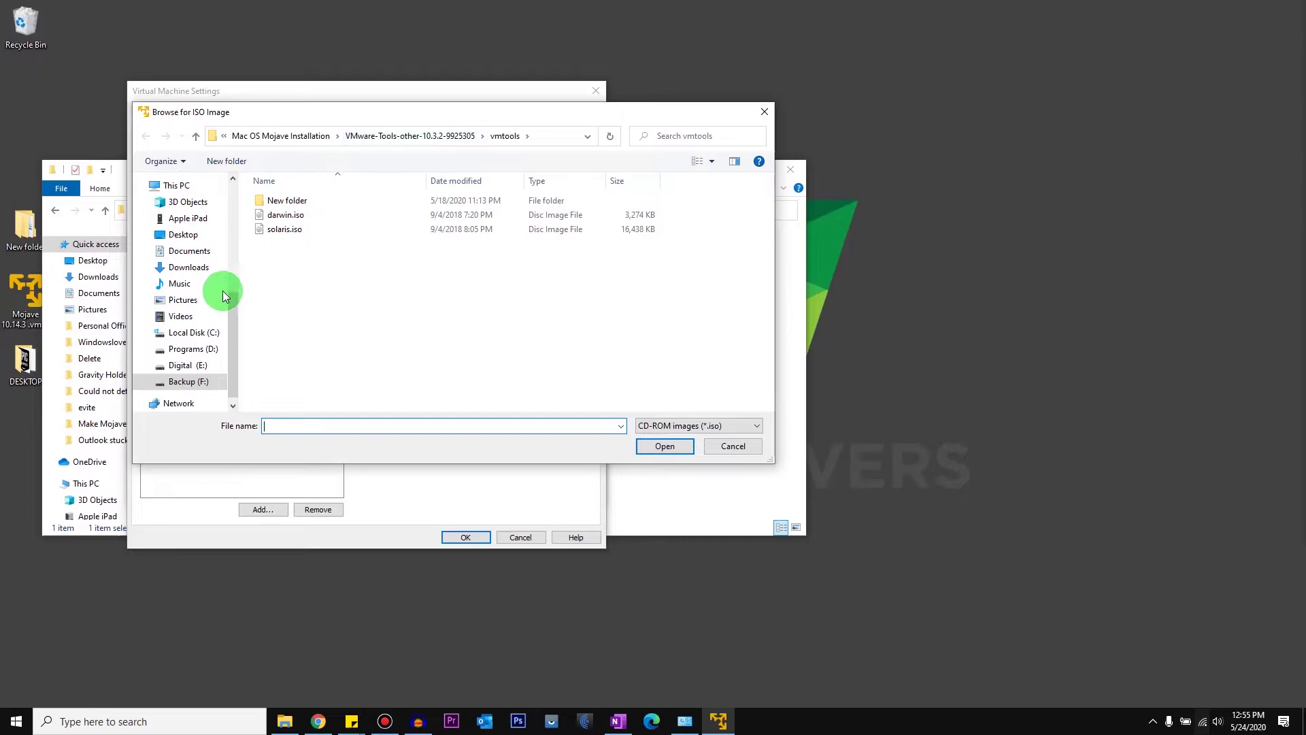
{"action": "left_click", "coordinate": [196, 234]}
{"action": "double_click", "coordinate": [348, 230]}
{"action": "double_click", "coordinate": [294, 201]}
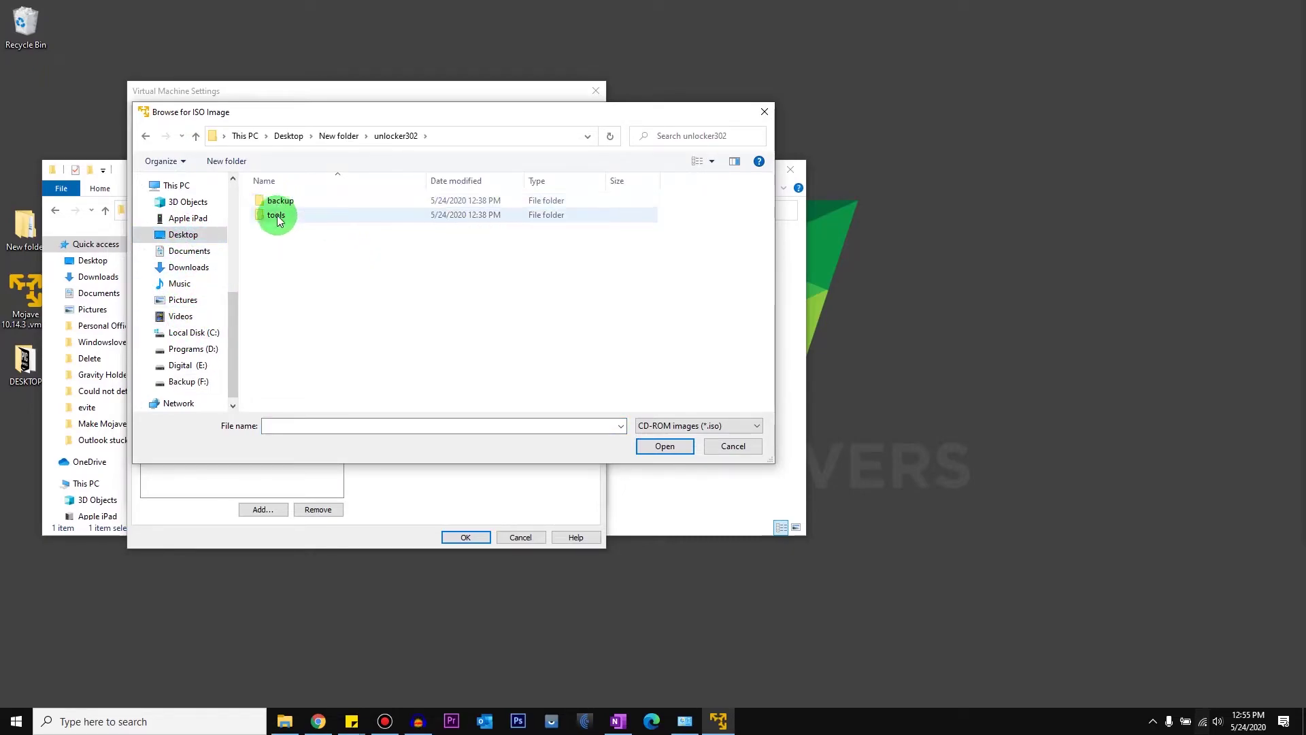
{"action": "double_click", "coordinate": [313, 216]}
{"action": "double_click", "coordinate": [290, 201]}
{"action": "left_click", "coordinate": [302, 205]}
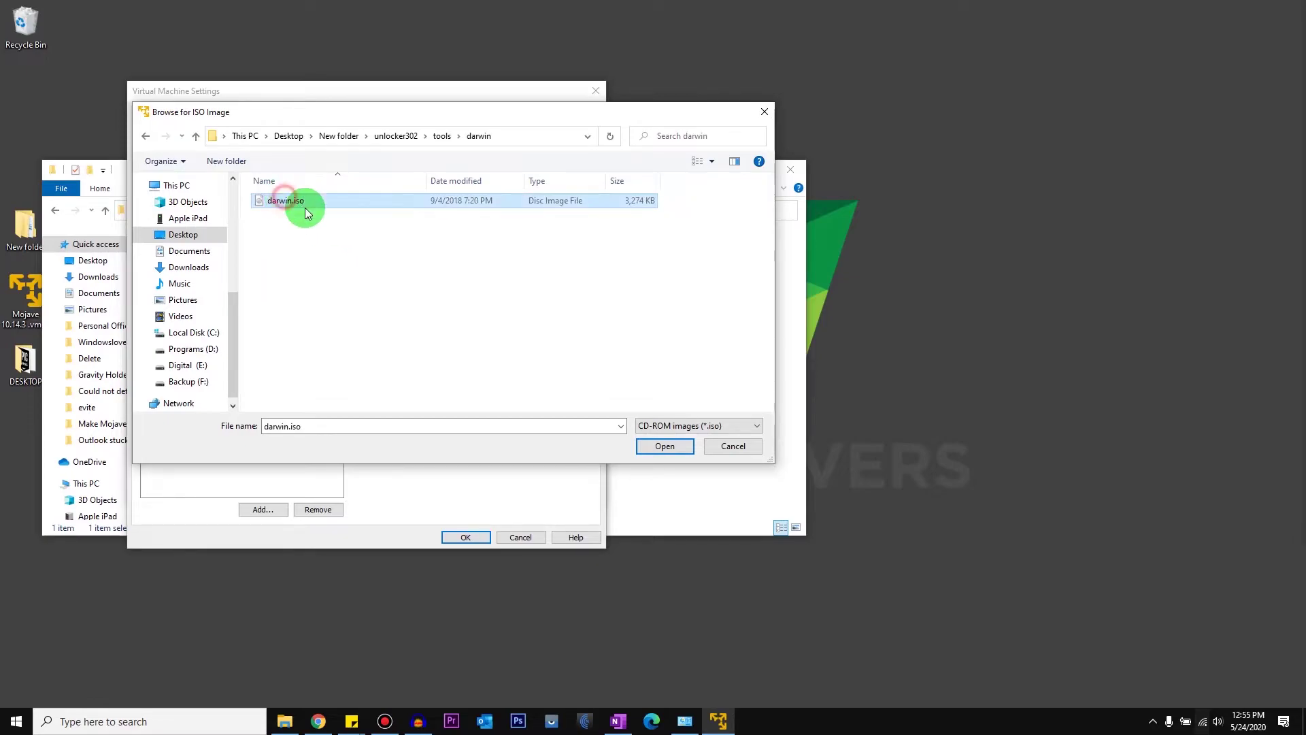
{"action": "left_click", "coordinate": [665, 446]}
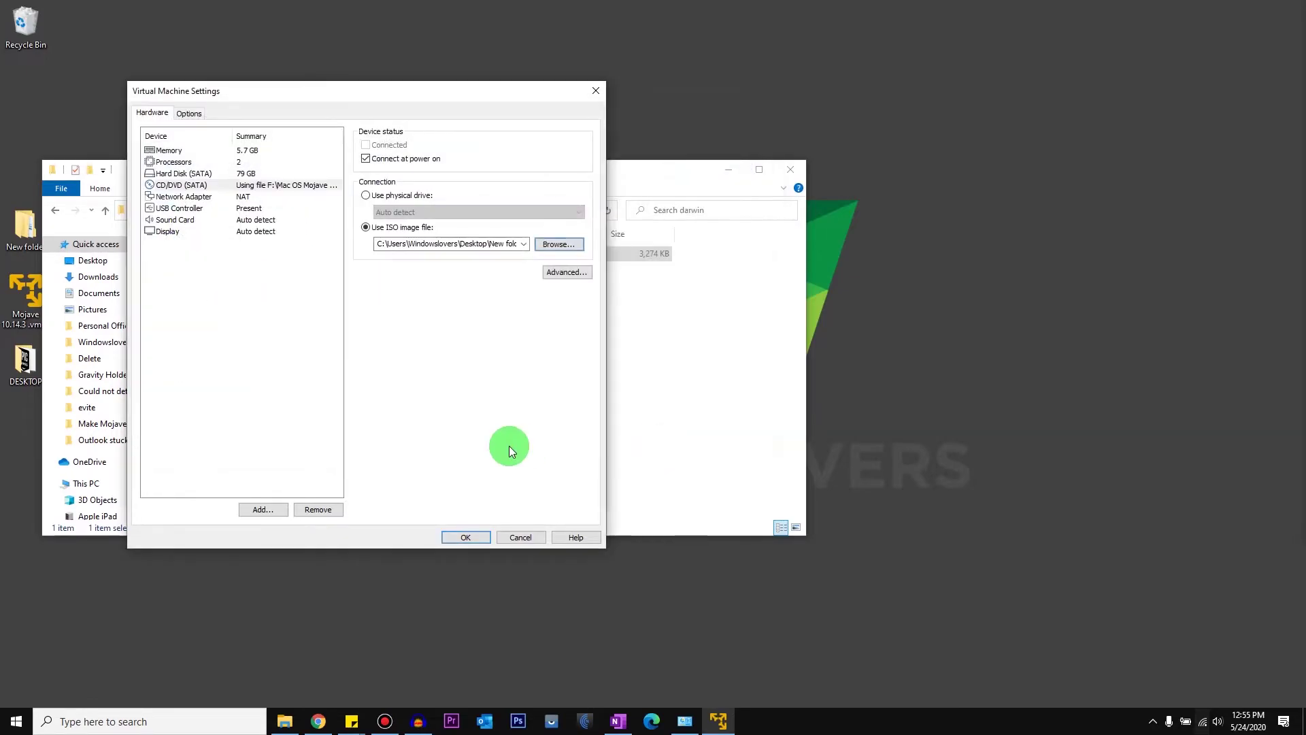
Save the darwin.iso drive setting, verify it in the VM settings, and power on macOS 10.14.
{"action": "left_click", "coordinate": [461, 536]}
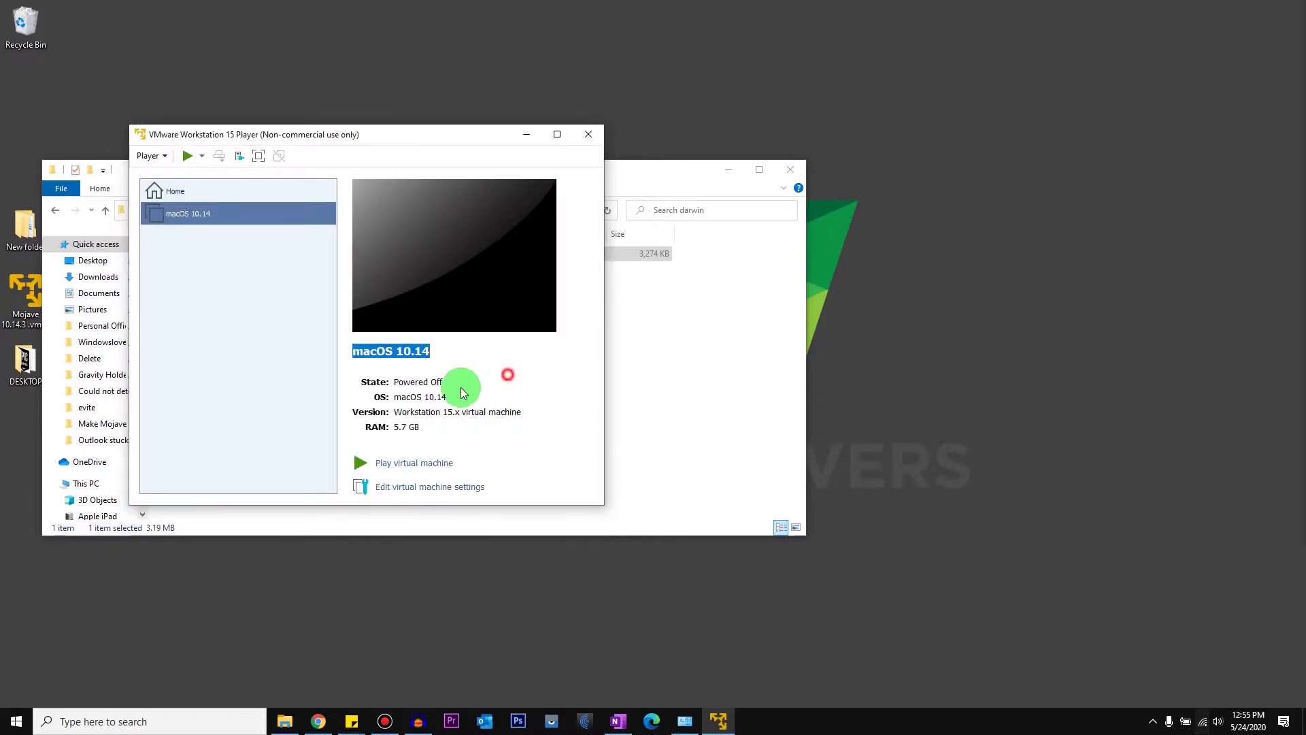
{"action": "left_click", "coordinate": [221, 326]}
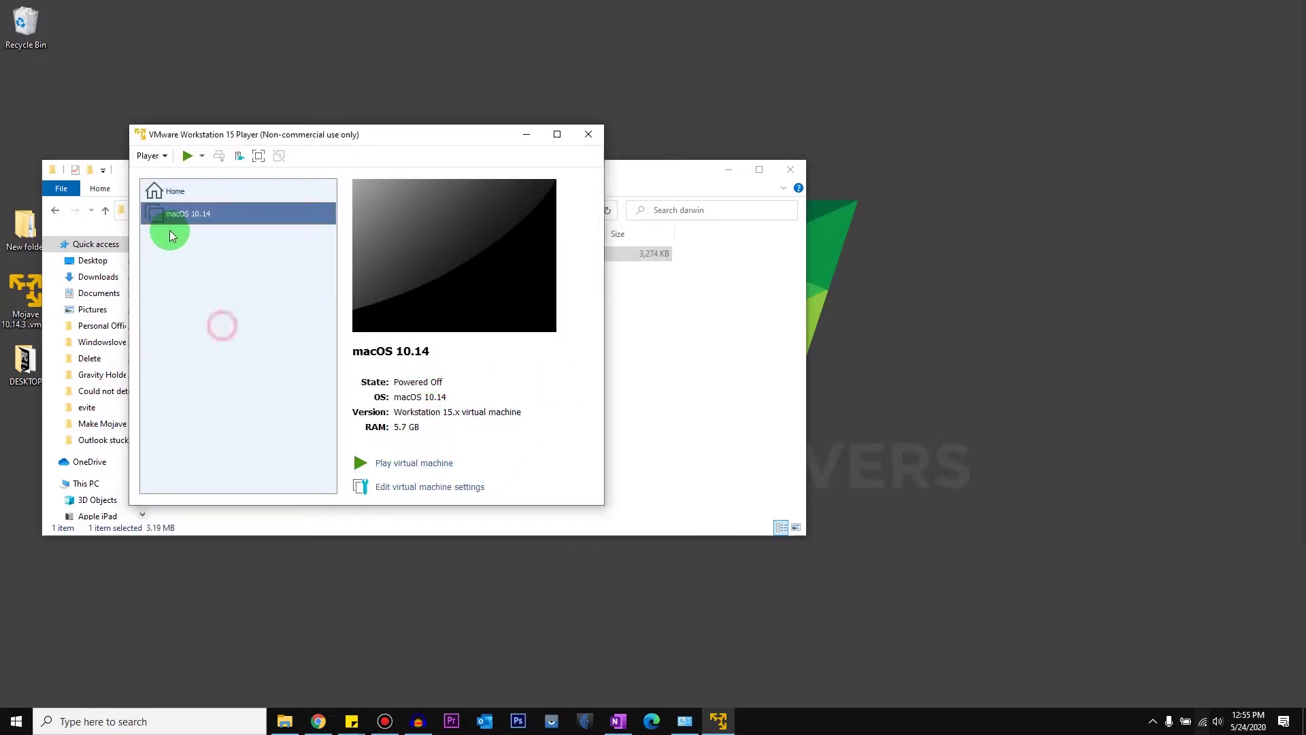
{"action": "left_click", "coordinate": [417, 488]}
{"action": "left_click", "coordinate": [306, 418]}
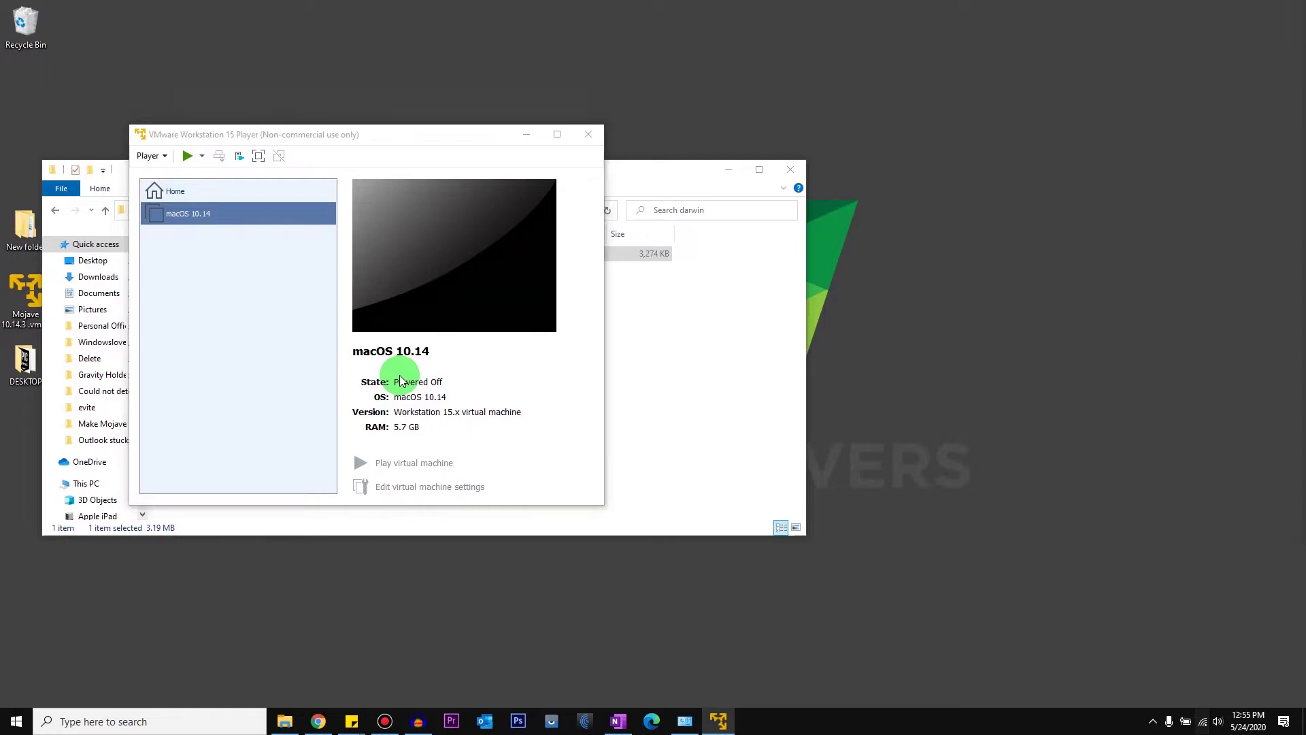
{"action": "left_click", "coordinate": [199, 184]}
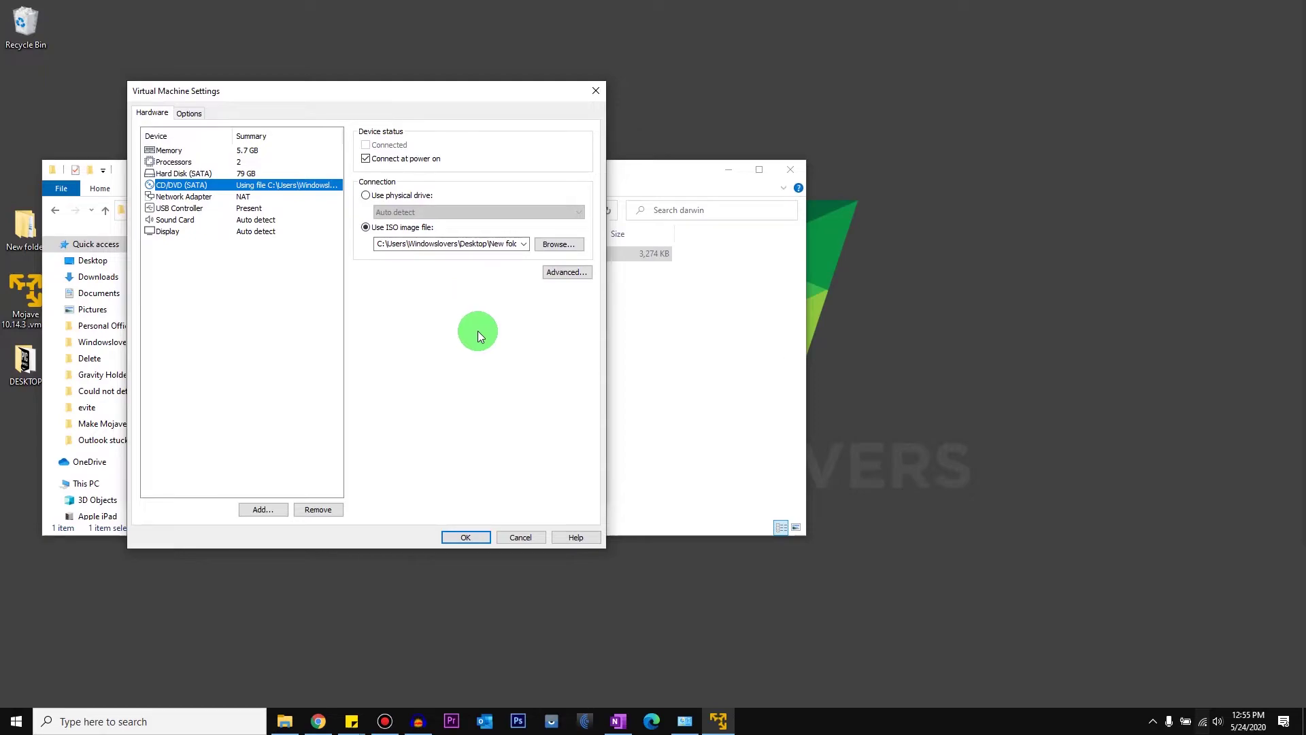
{"action": "left_click", "coordinate": [484, 537]}
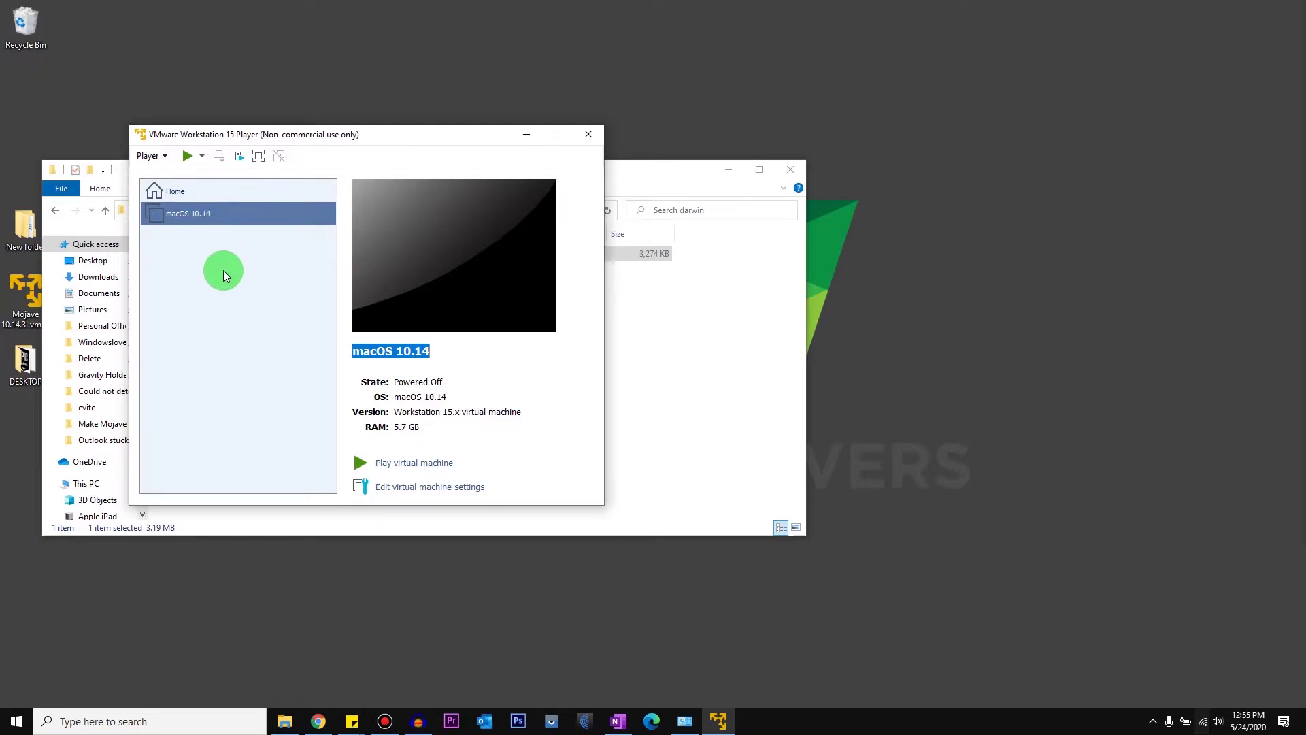
{"action": "left_click", "coordinate": [323, 414]}
{"action": "left_click", "coordinate": [412, 463]}
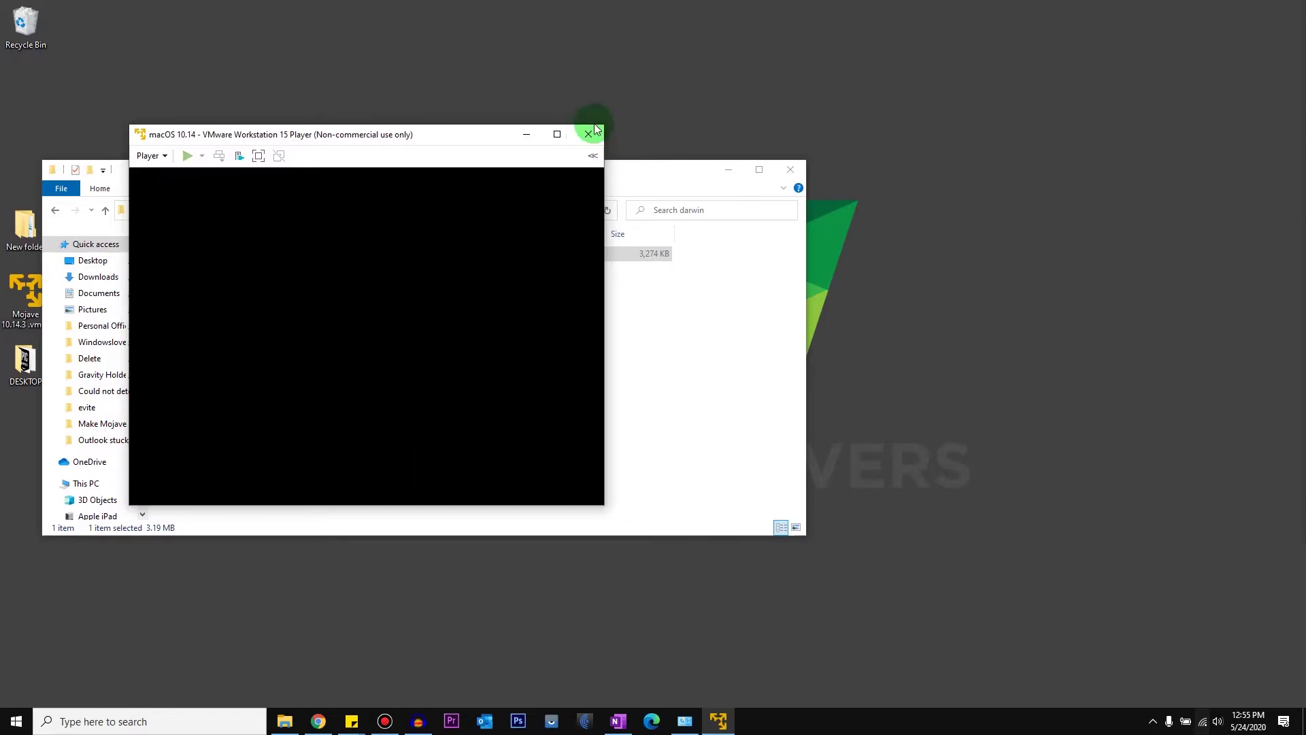
Maximize the Player window and open the mounted VMware Tools disk on the Mojave desktop.
{"action": "left_click", "coordinate": [559, 134]}
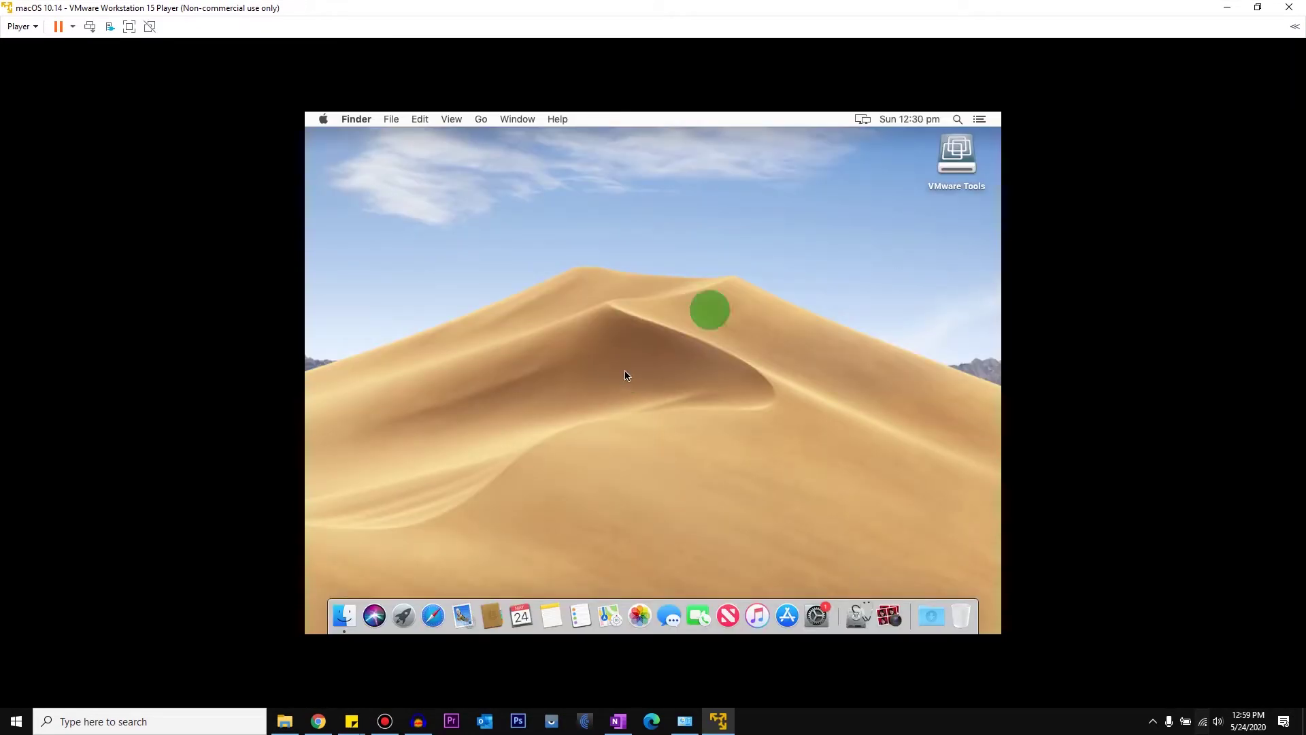
{"action": "left_click", "coordinate": [956, 175]}
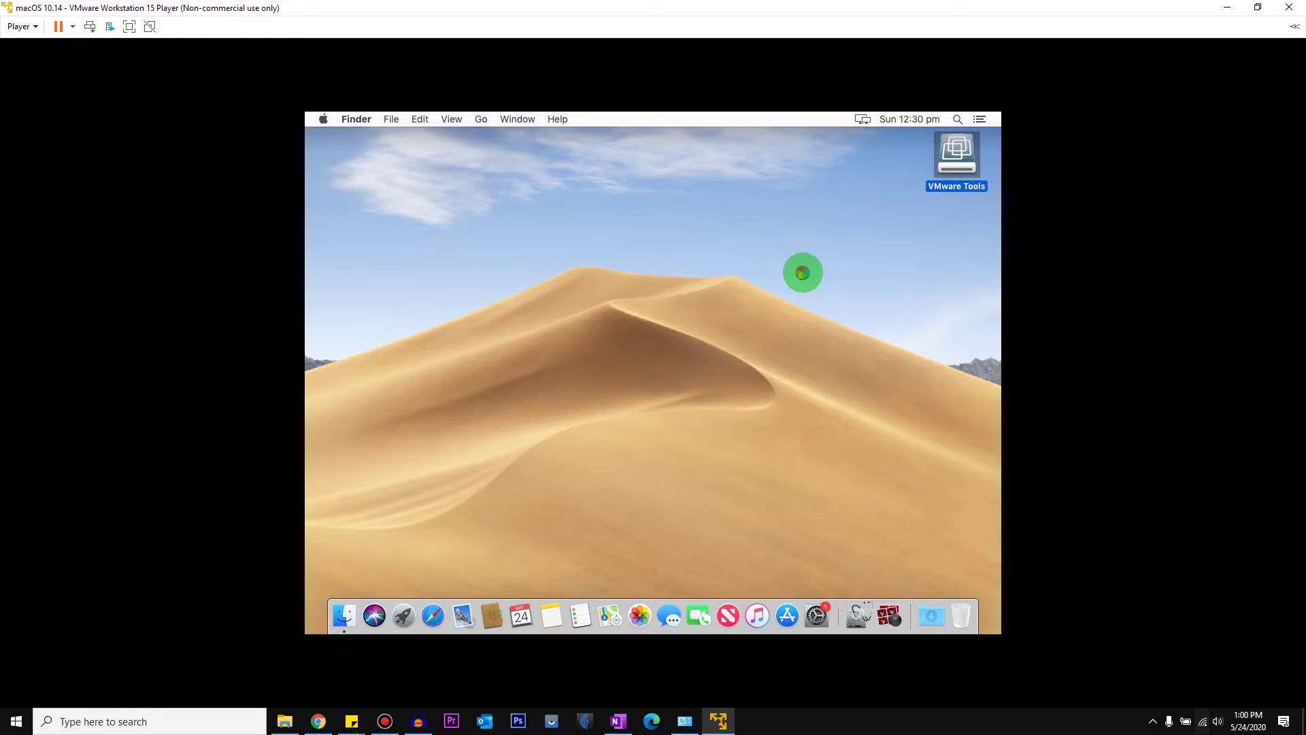
{"action": "key", "text": "super+o"}
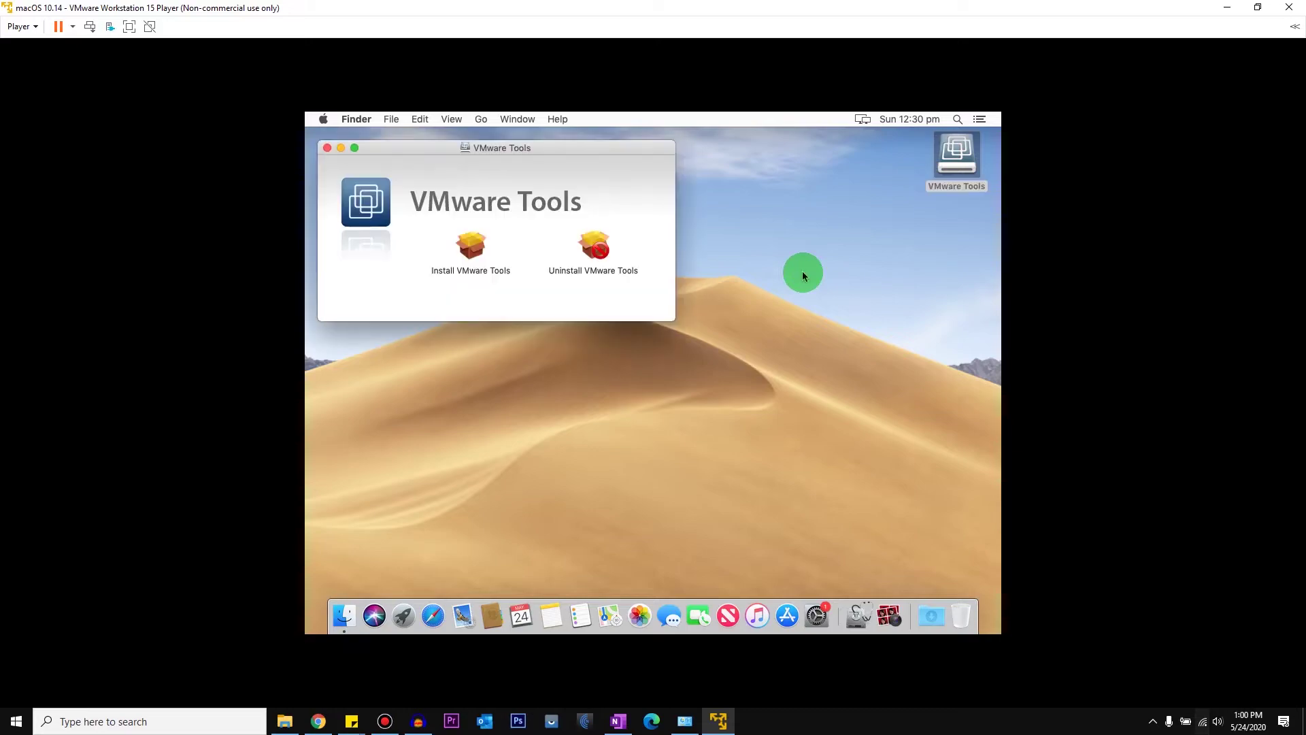
Run Install VMware Tools through to the standard install, accepting the required restart.
{"action": "left_click", "coordinate": [475, 249]}
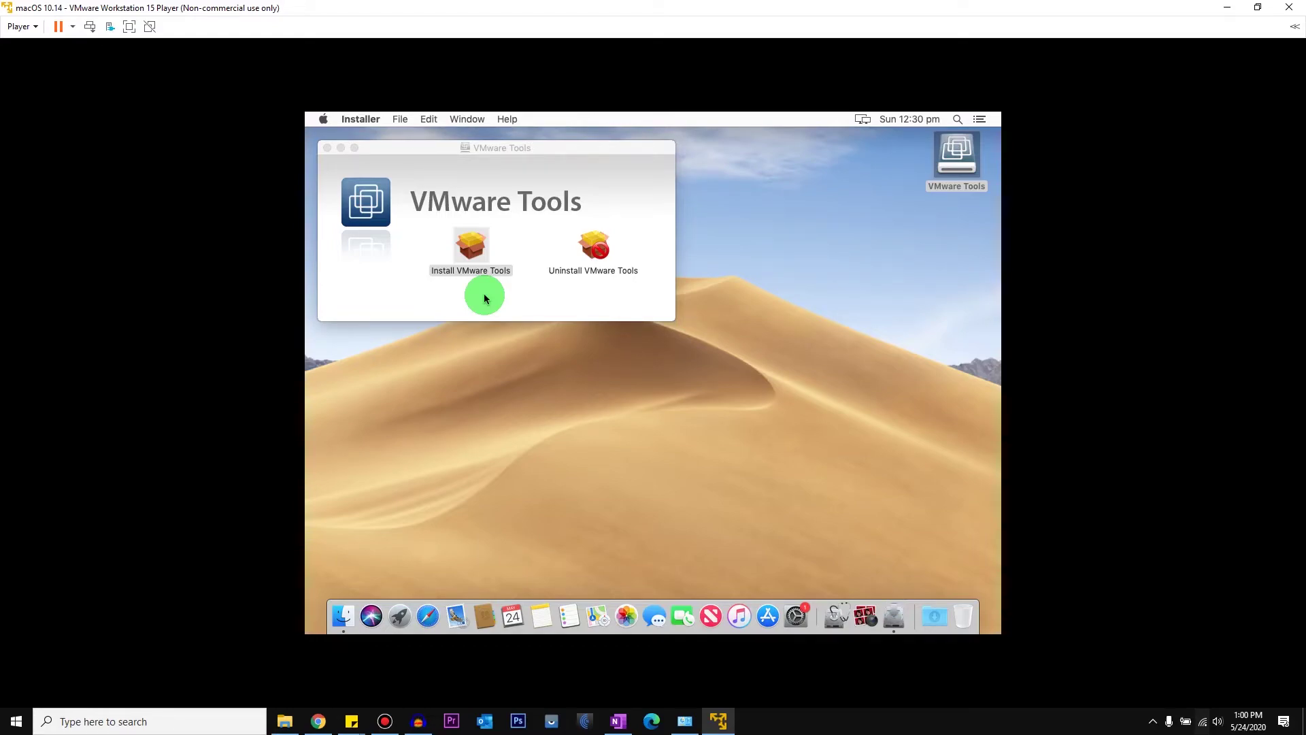
{"action": "left_click", "coordinate": [813, 468]}
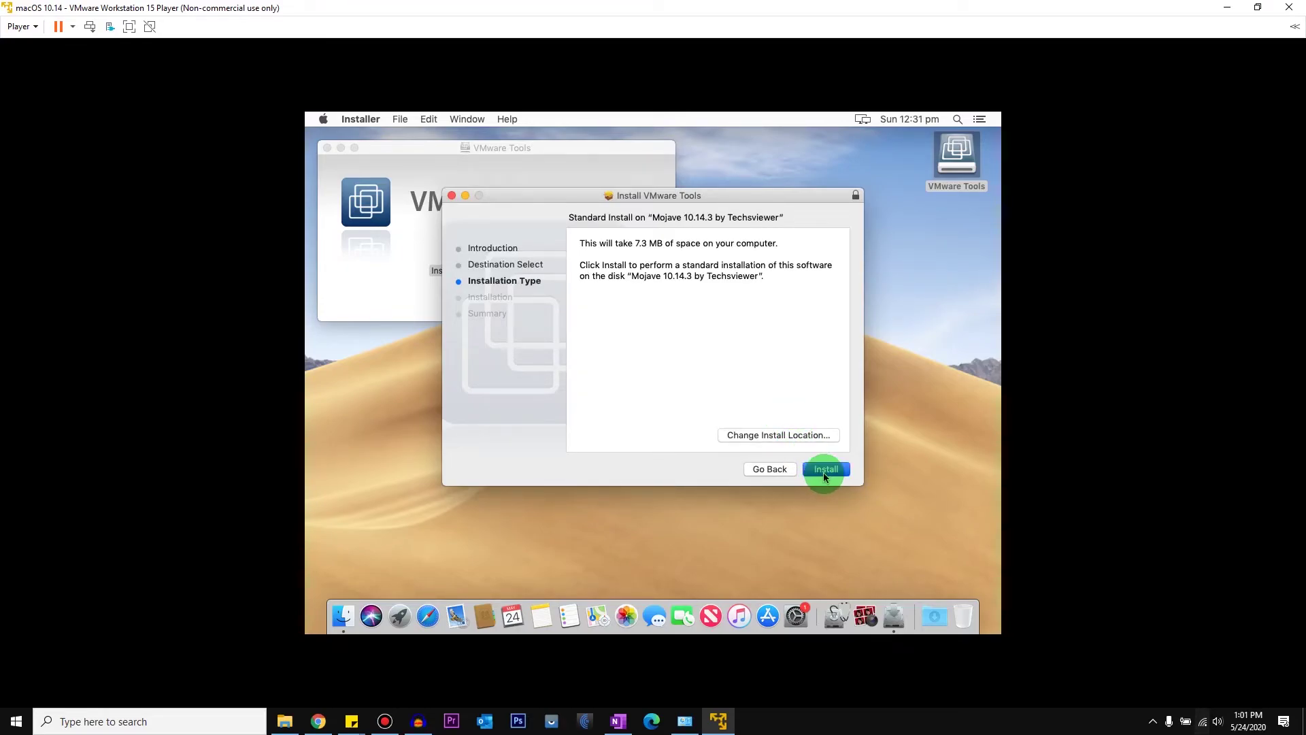
{"action": "left_click", "coordinate": [824, 470]}
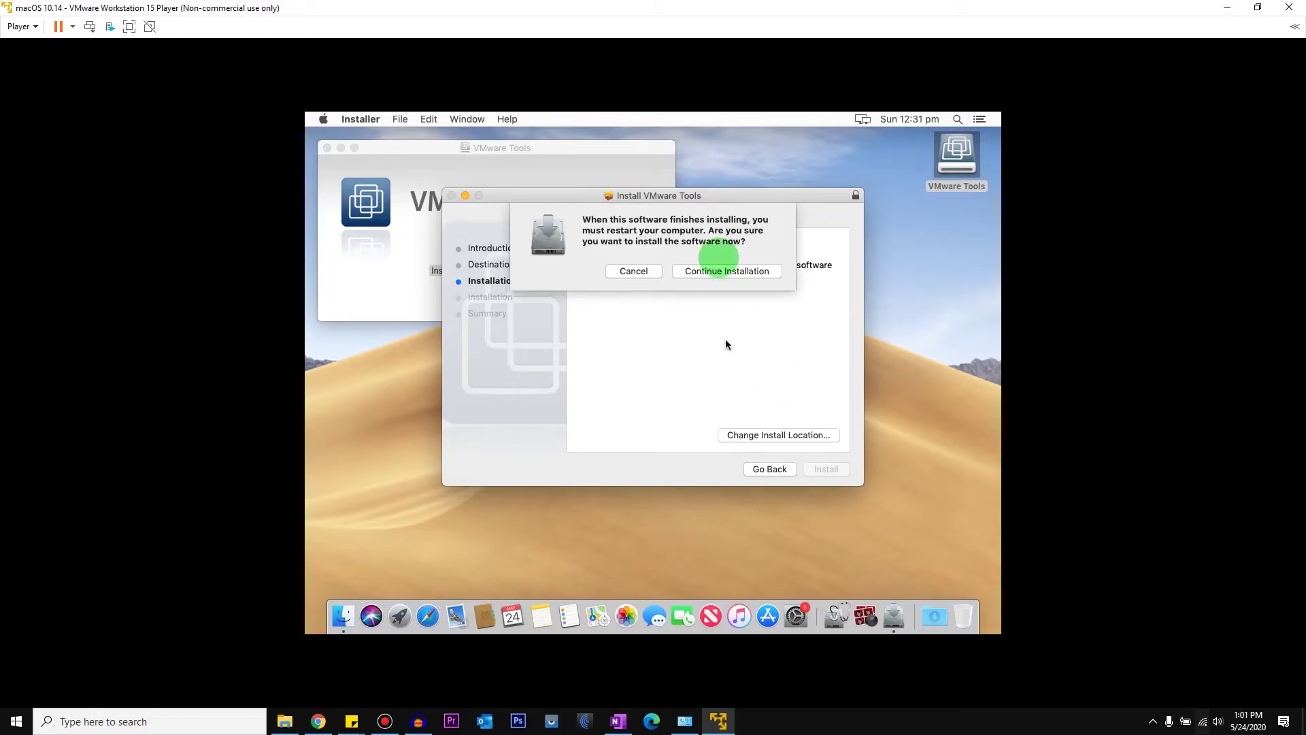
{"action": "left_click", "coordinate": [722, 271]}
{"action": "left_click", "coordinate": [722, 270]}
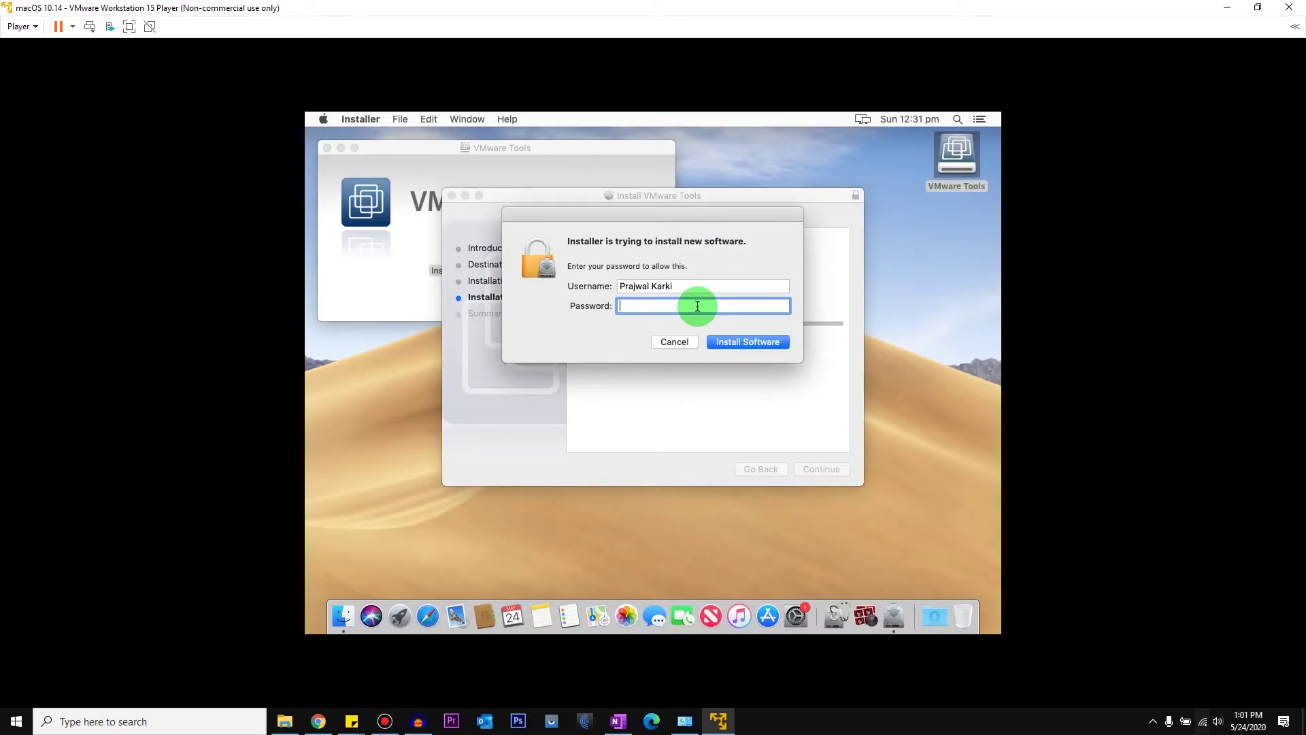
Enter the account password to authorize the VMware Tools installation.
{"action": "type", "text": "••••••••••••"}
{"action": "key", "text": "Return"}
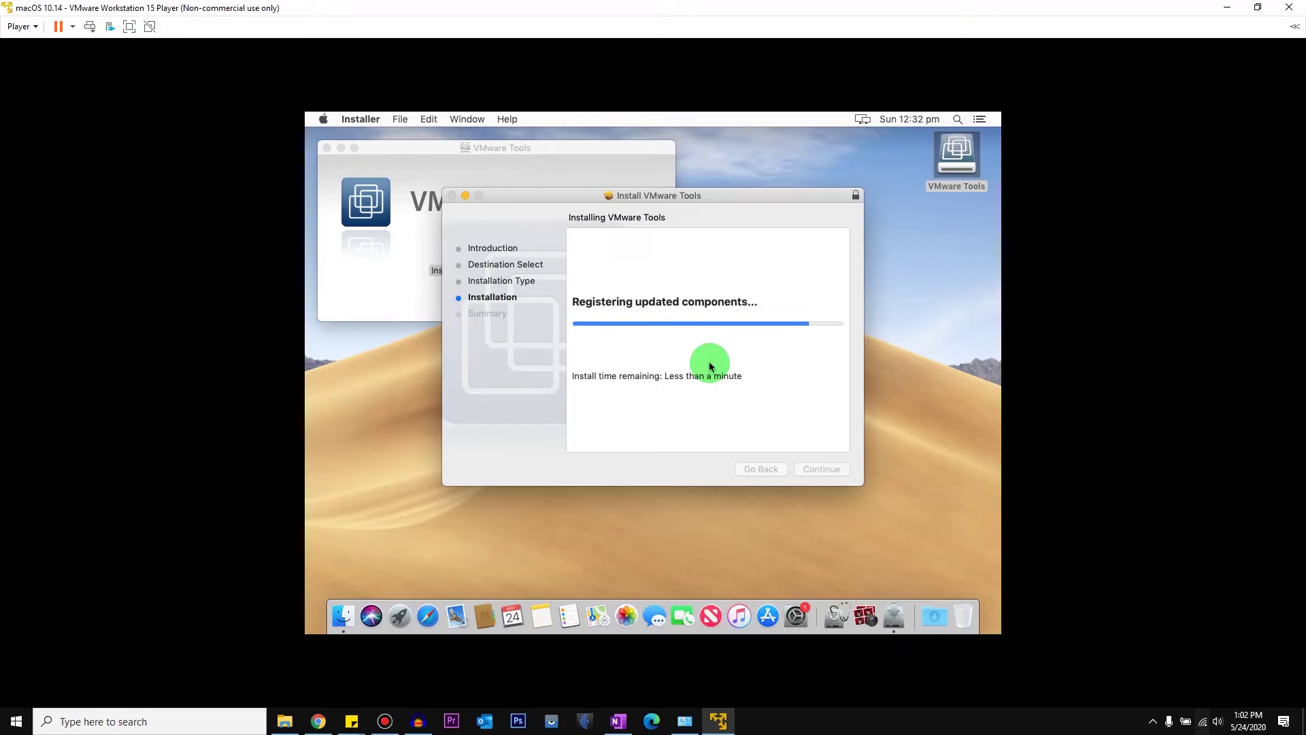
Switch the VM to full screen and check About This Mac, showing 3 MB graphics.
{"action": "left_click", "coordinate": [130, 29]}
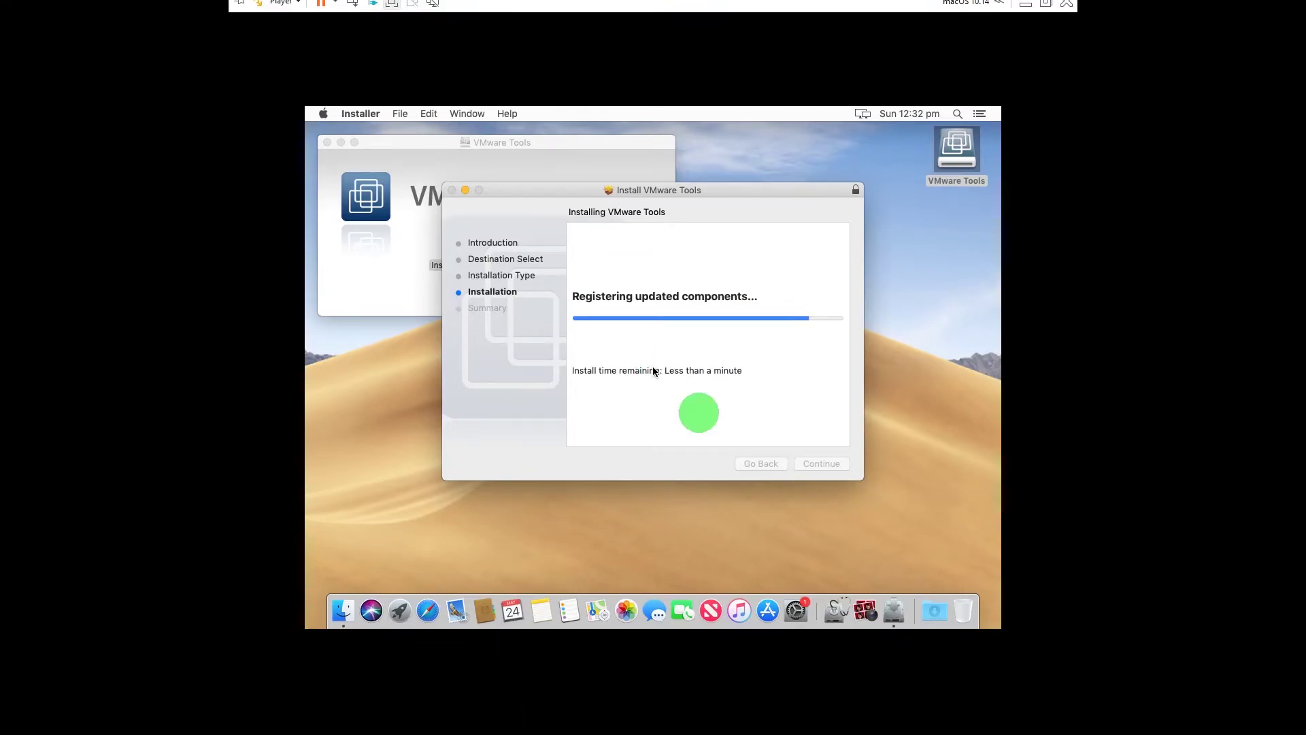
{"action": "left_click", "coordinate": [750, 526]}
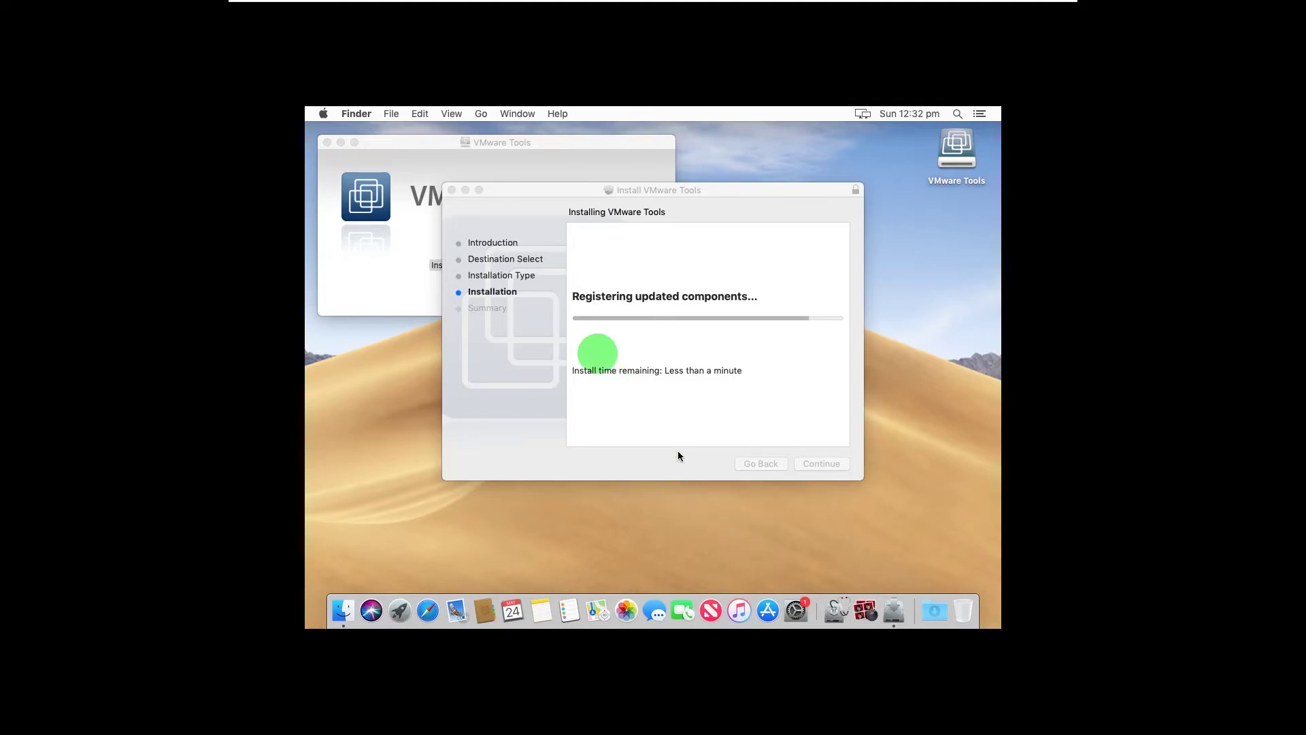
{"action": "left_click", "coordinate": [323, 113]}
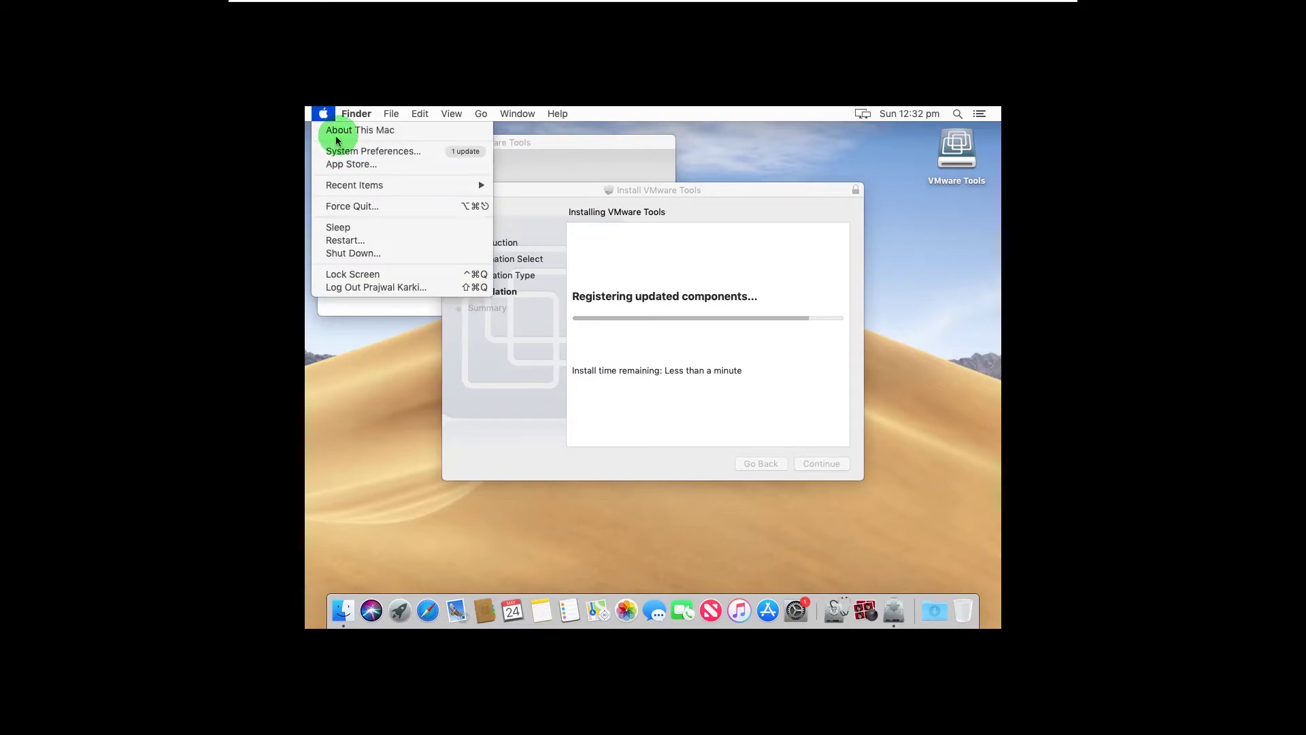
{"action": "left_click", "coordinate": [504, 233]}
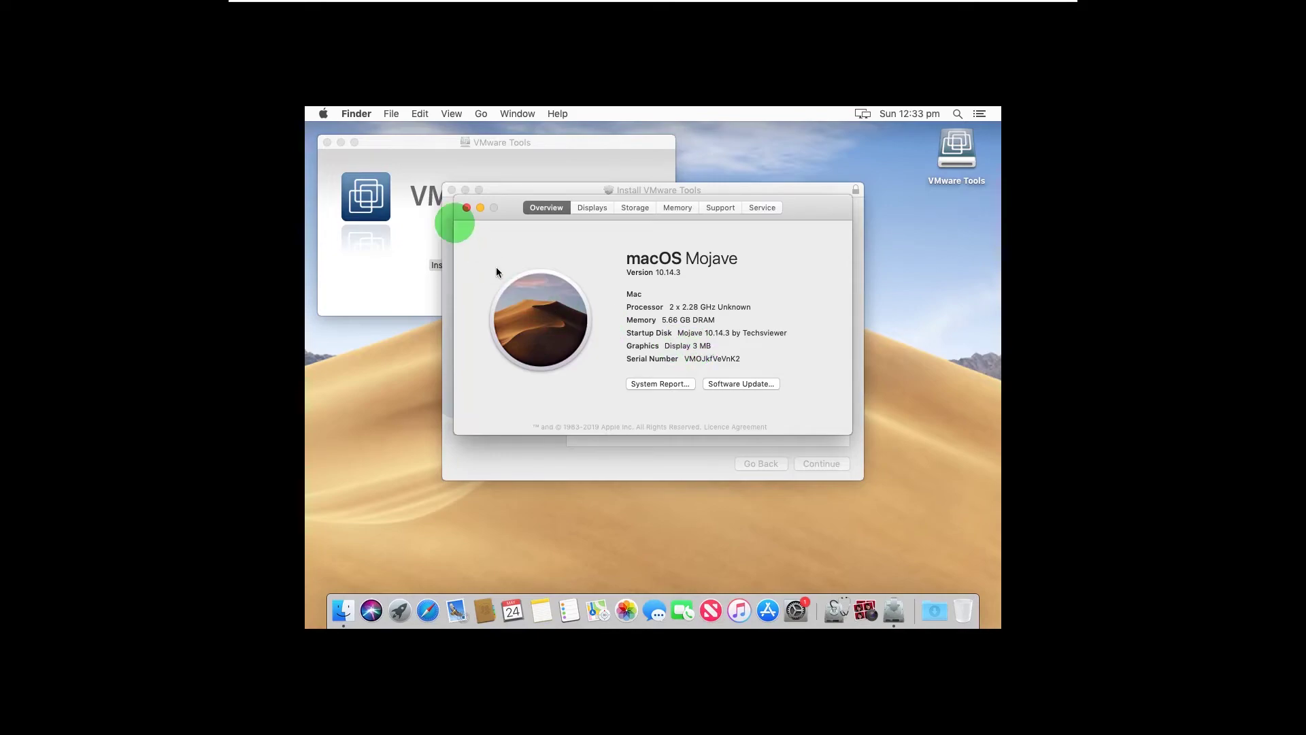
{"action": "left_click", "coordinate": [466, 208]}
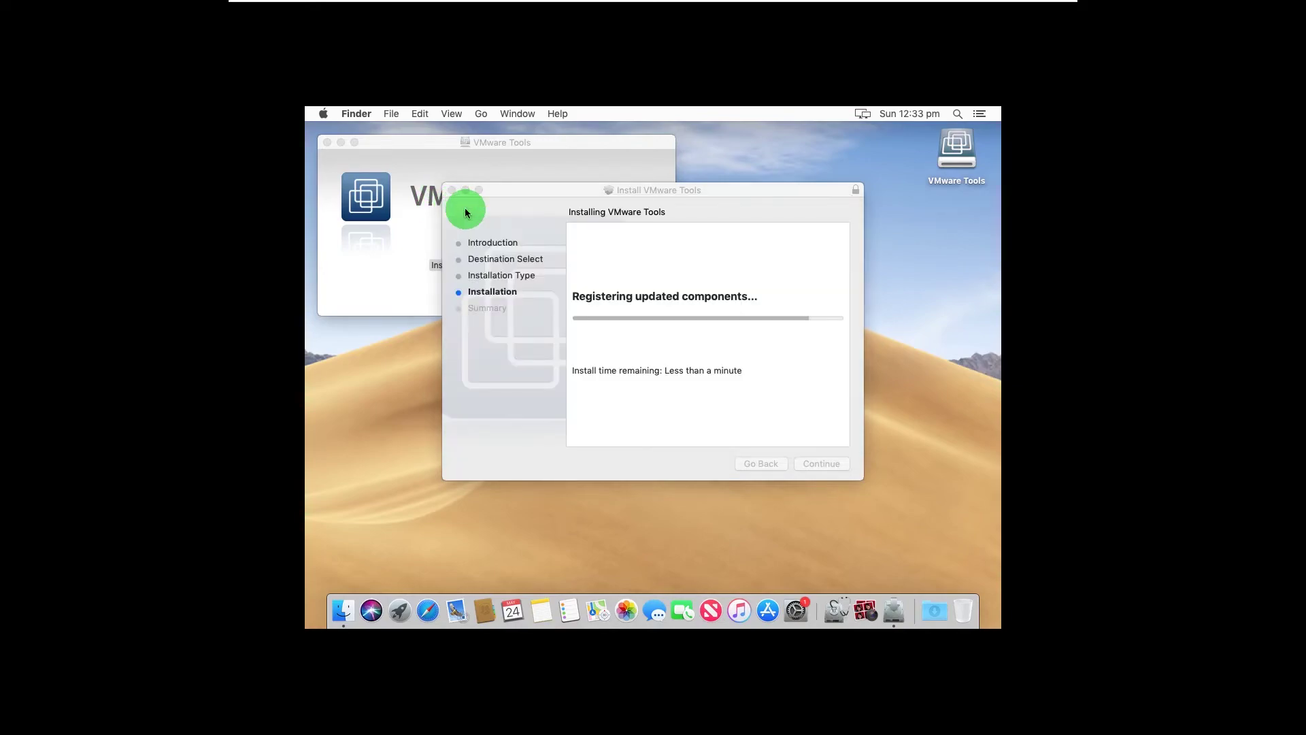
Restart macOS from the VMware Tools successful-installation summary.
{"action": "left_click", "coordinate": [675, 341]}
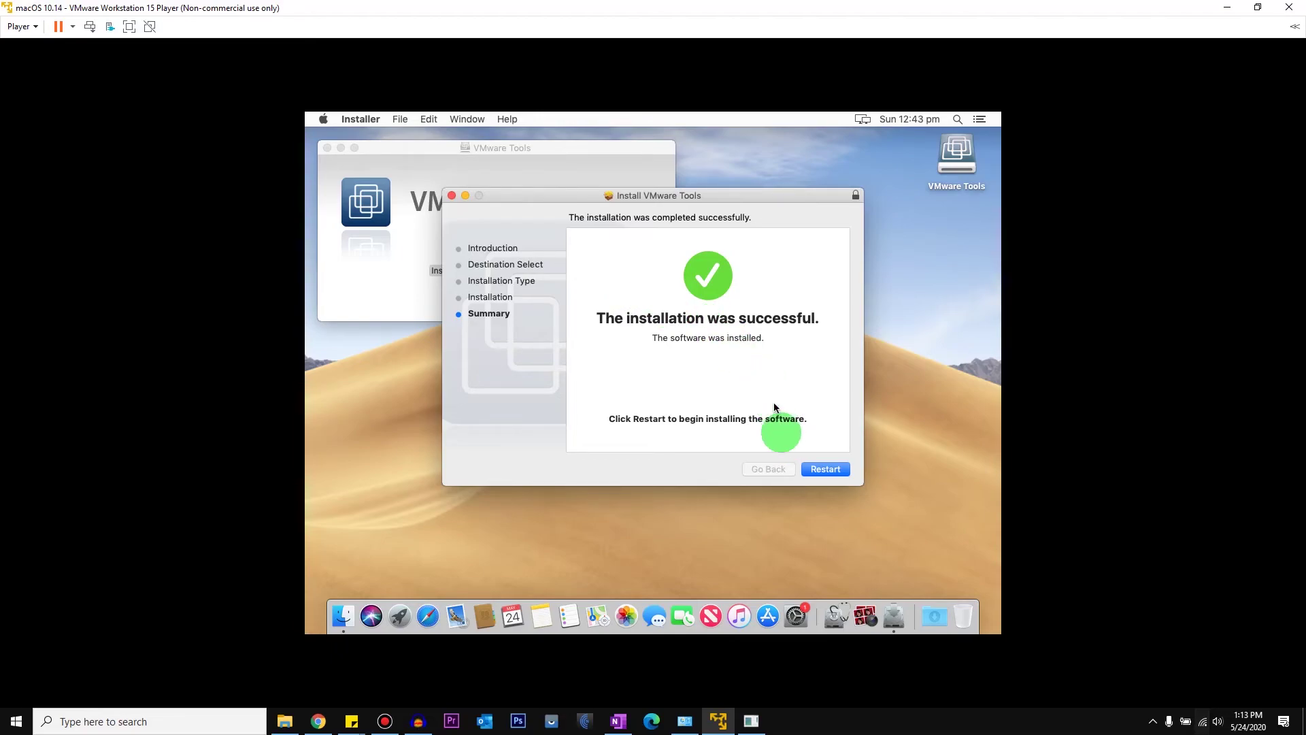
{"action": "left_click", "coordinate": [826, 469]}
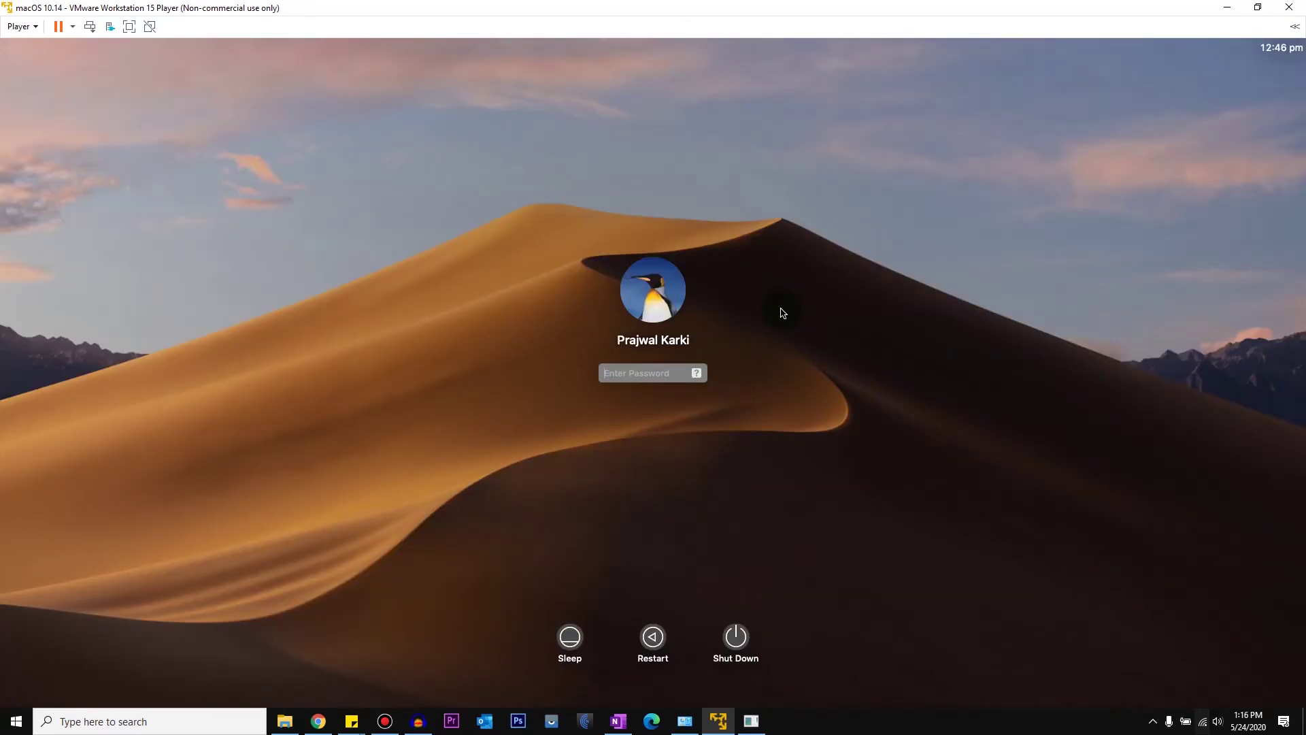
Log back in to macOS with the account password and bring up the Mojave desktop.
{"action": "left_click", "coordinate": [641, 371]}
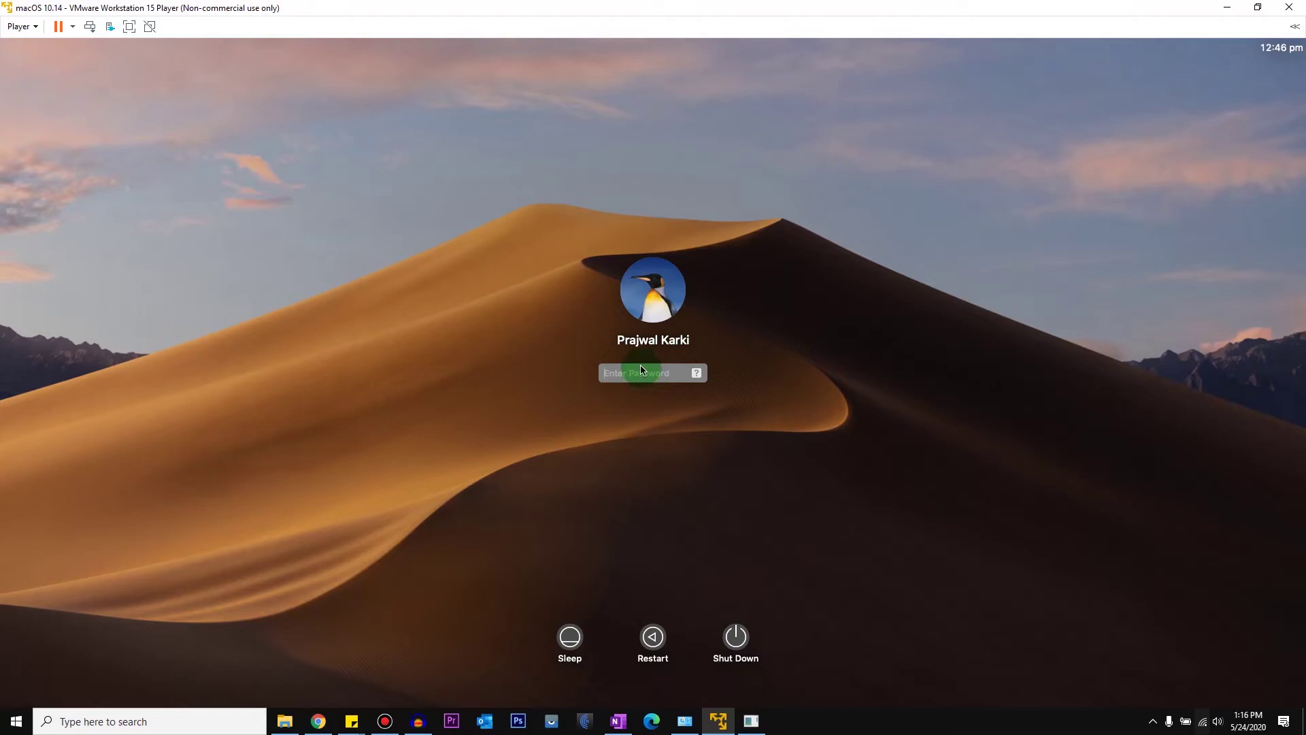
{"action": "type", "text": "••••••••••••"}
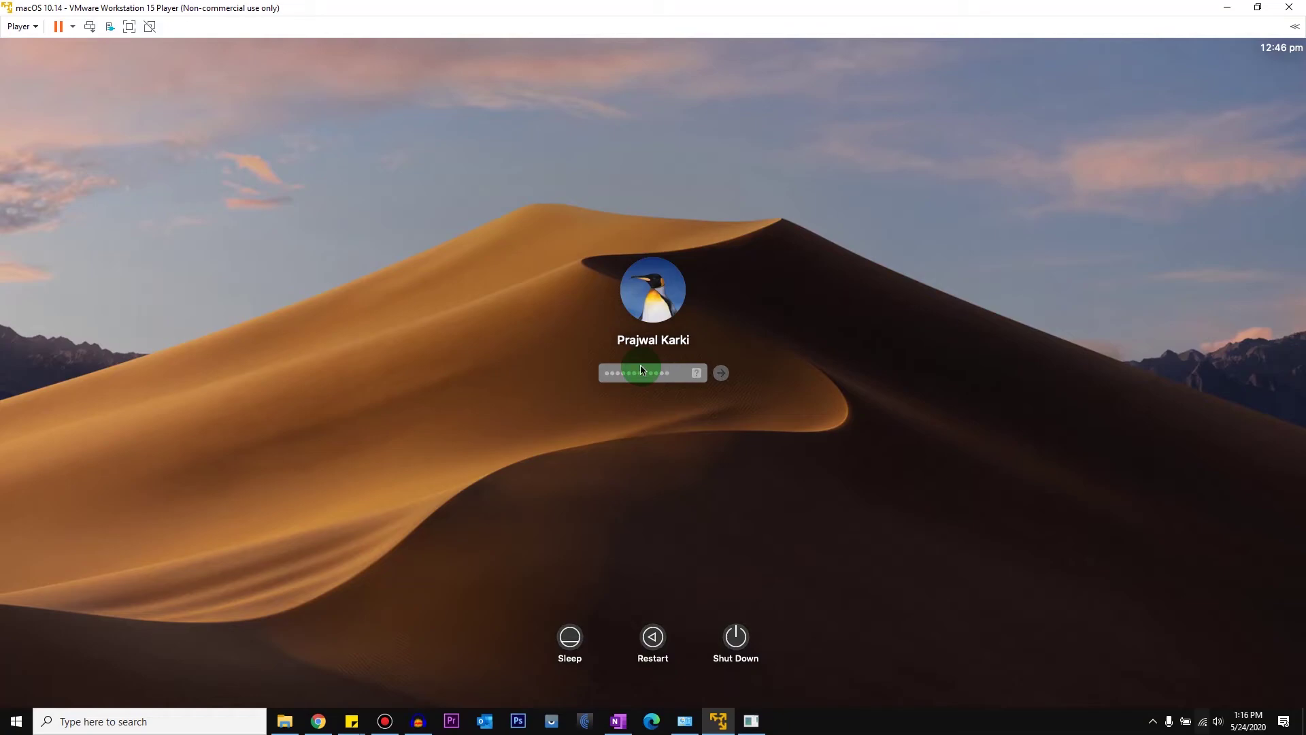
{"action": "key", "text": "Return"}
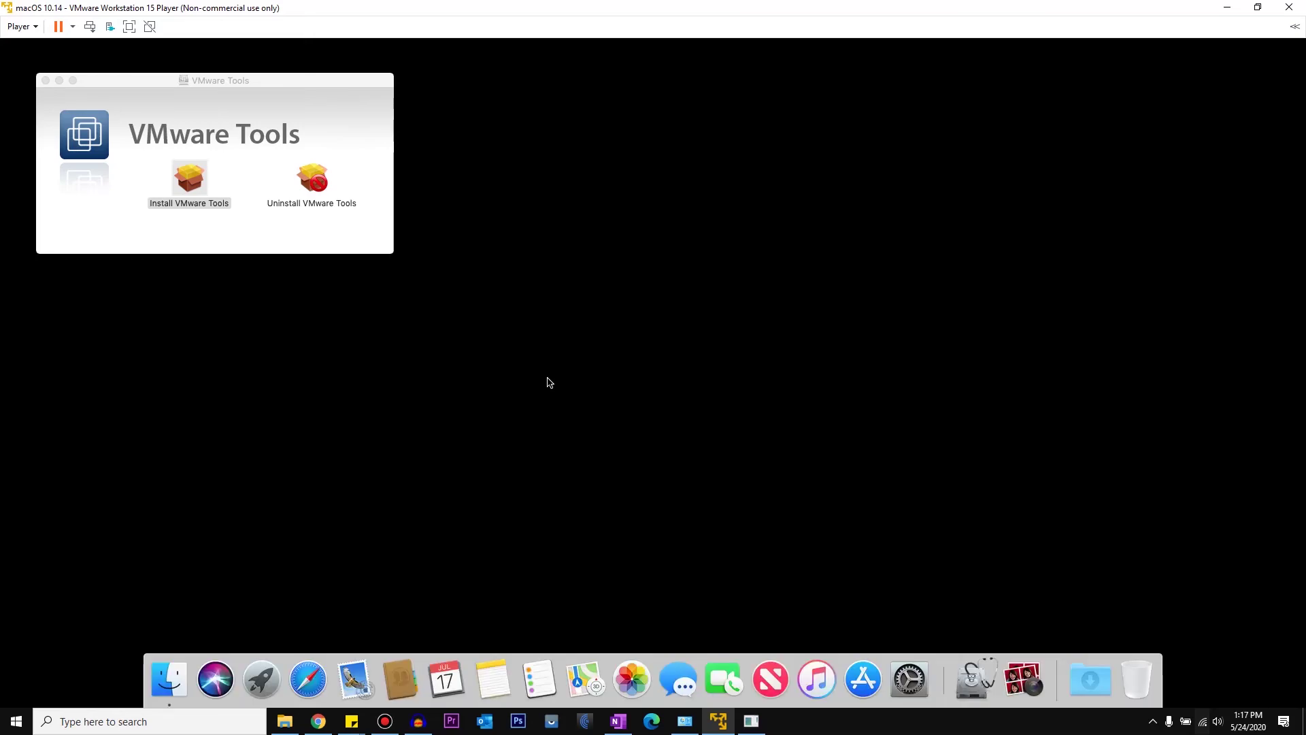
{"action": "left_click", "coordinate": [590, 457]}
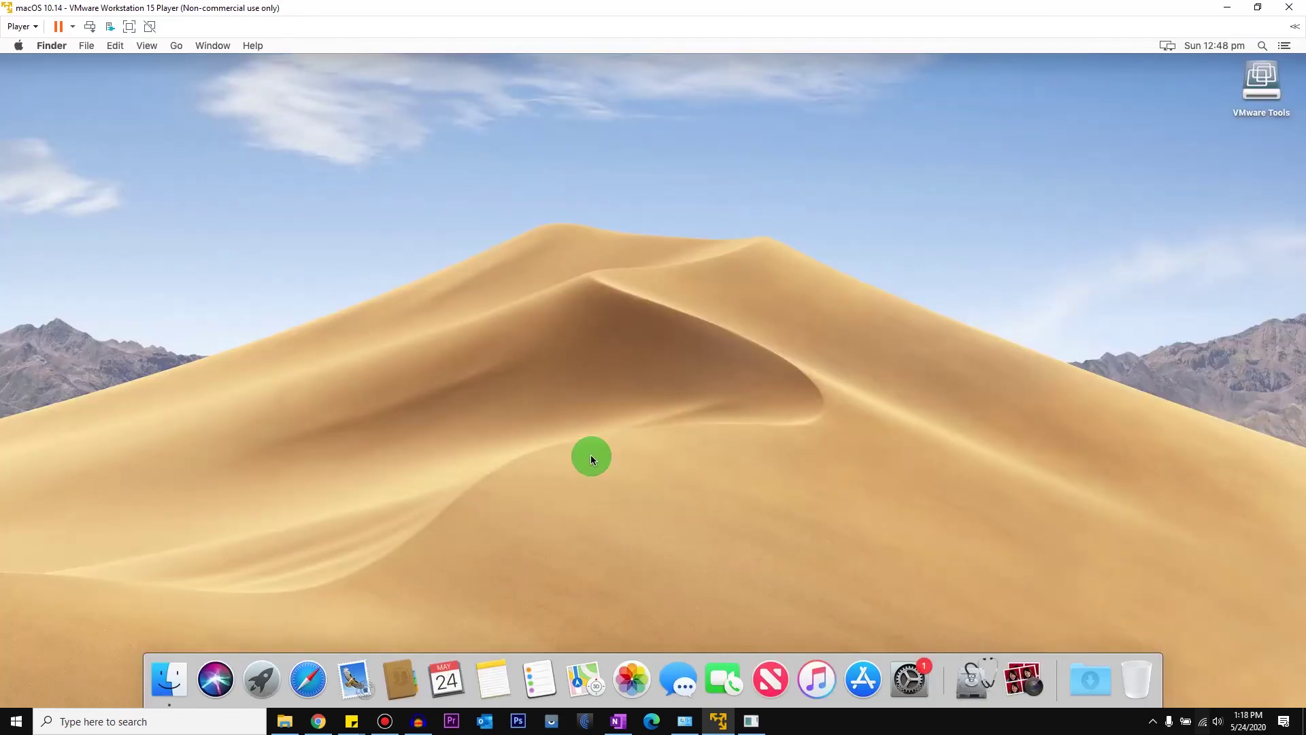